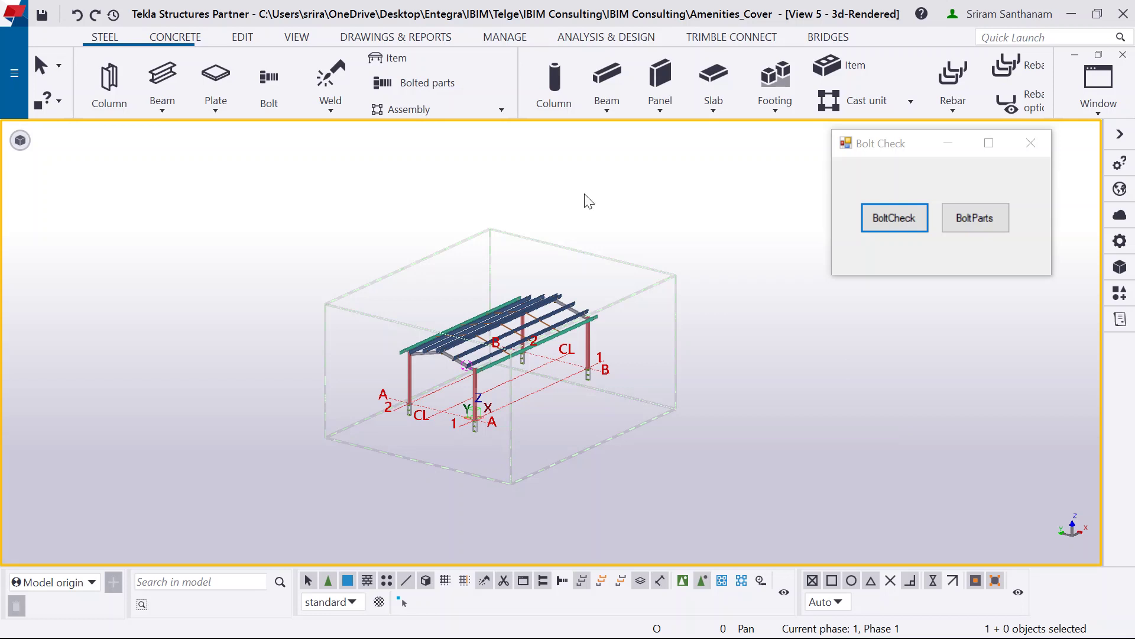
Step: Zoom in on a purlin's bolted cleat plate until its two bolts fill the view
scroll(492, 372, "up", 10)
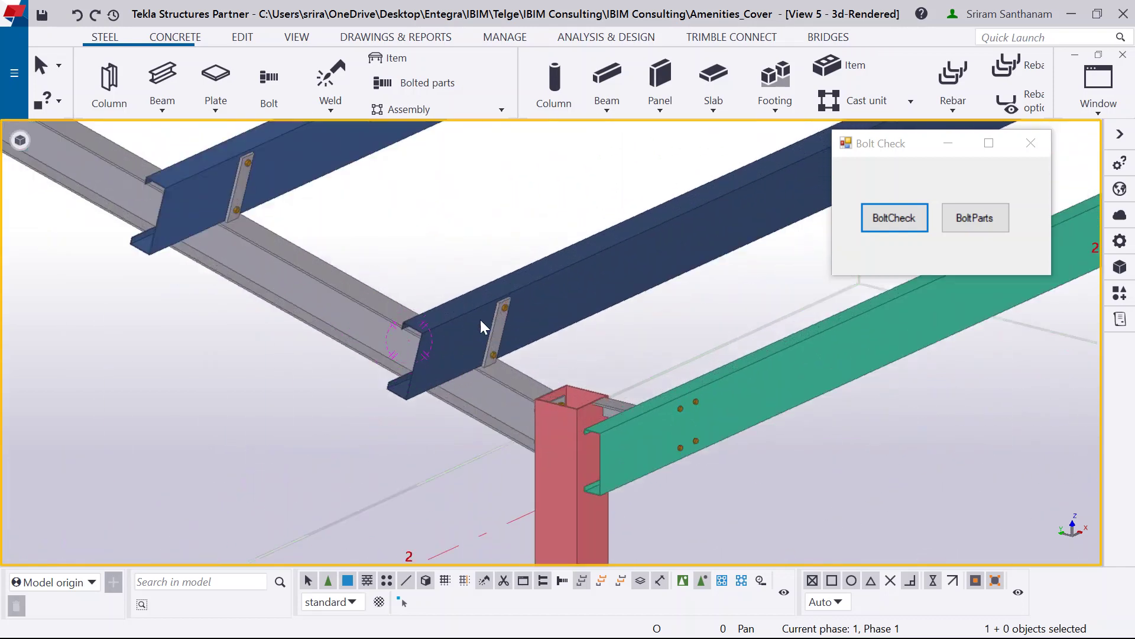
scroll(481, 321, "up", 8)
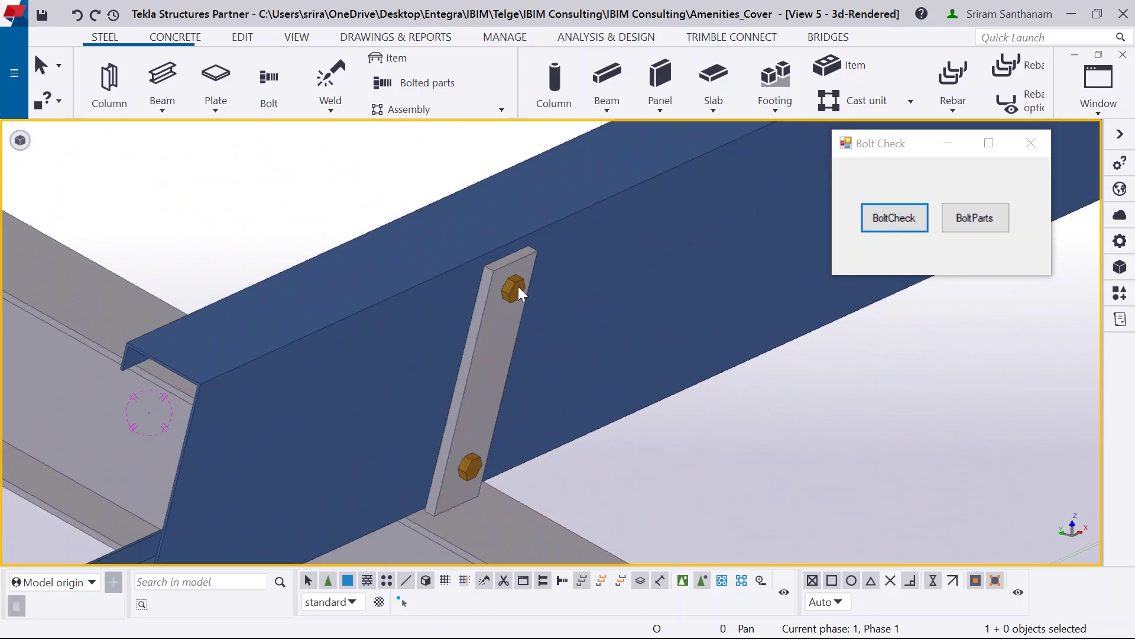
right_click(518, 286)
Step: Run Bolt Parts on the first cleat's bolts, picking the cleat plate
left_click(569, 457)
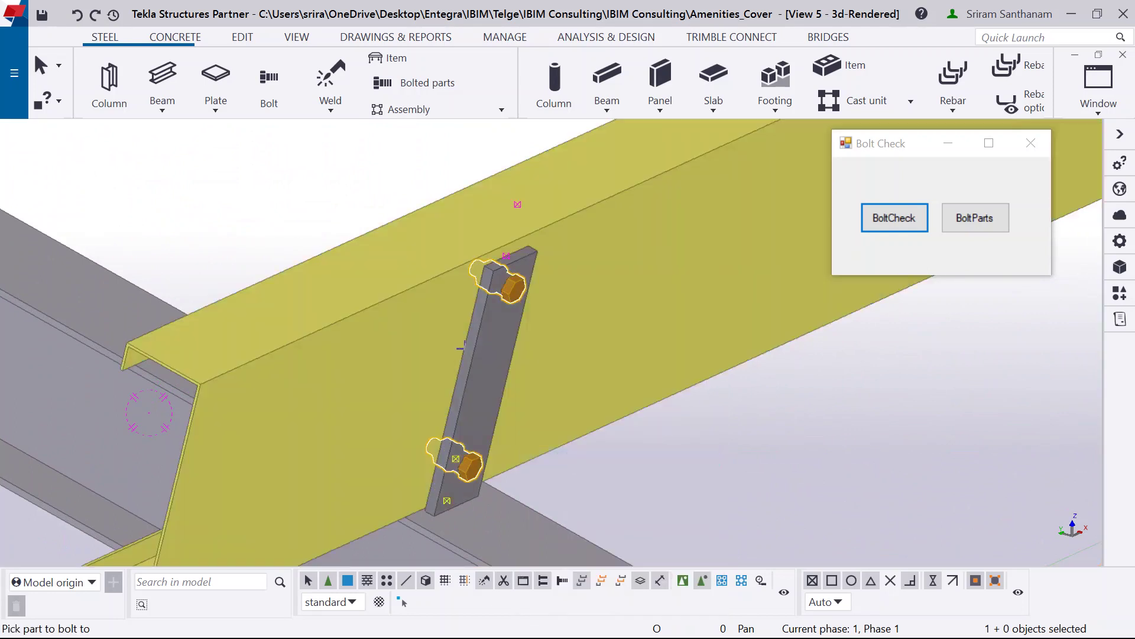
left_click(471, 353)
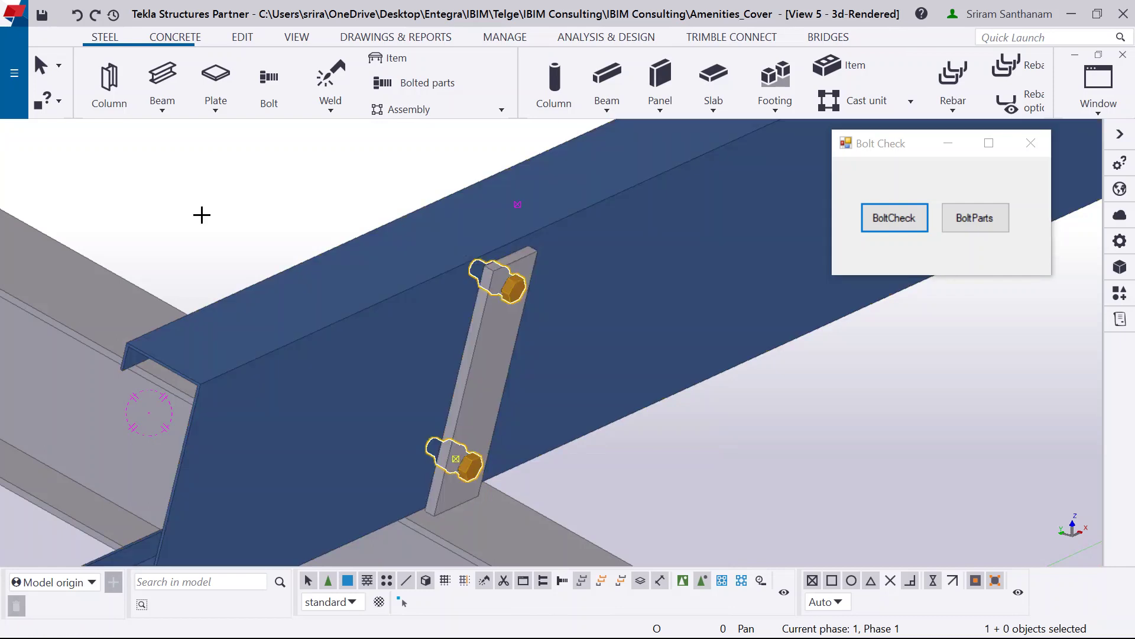
scroll(233, 225, "down", 5)
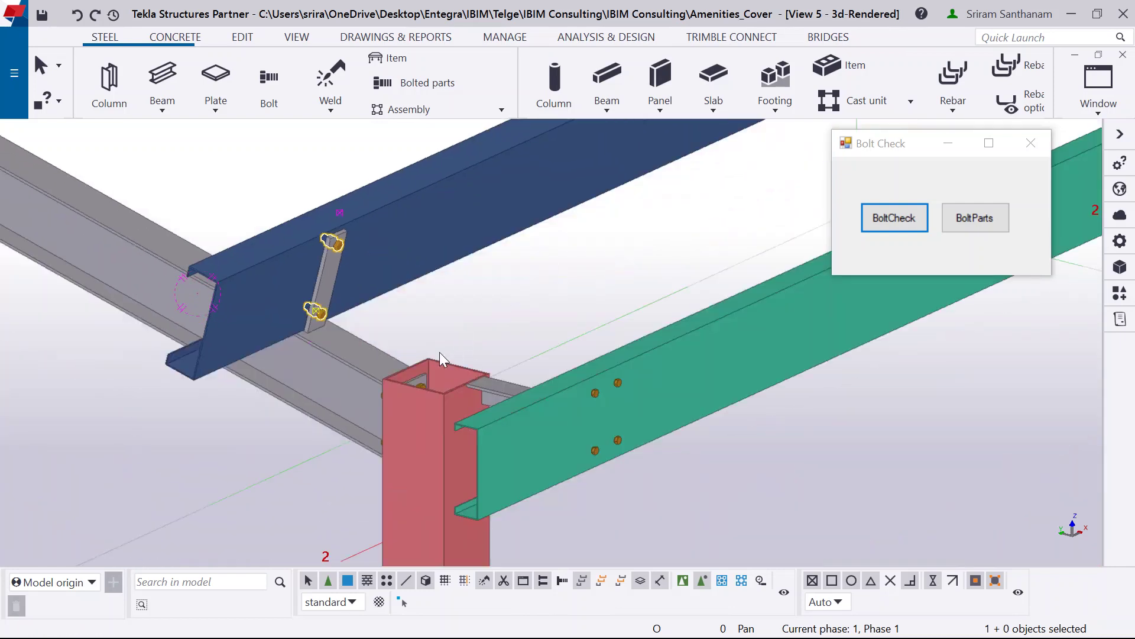
scroll(582, 419, "down", 5)
scroll(280, 203, "up", 6)
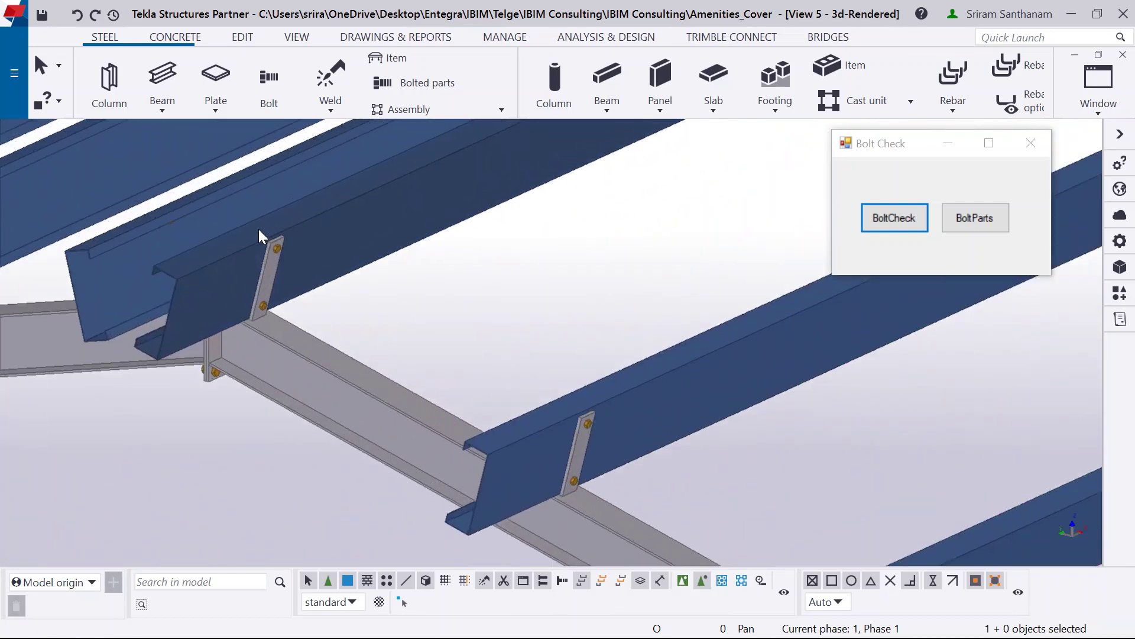
Step: Rotate along the purlins and run Bolt Parts on the second cleat's bolts, picking its plate
middle_click_drag(260, 229, 233, 343, "ctrl")
scroll(224, 307, "up", 3)
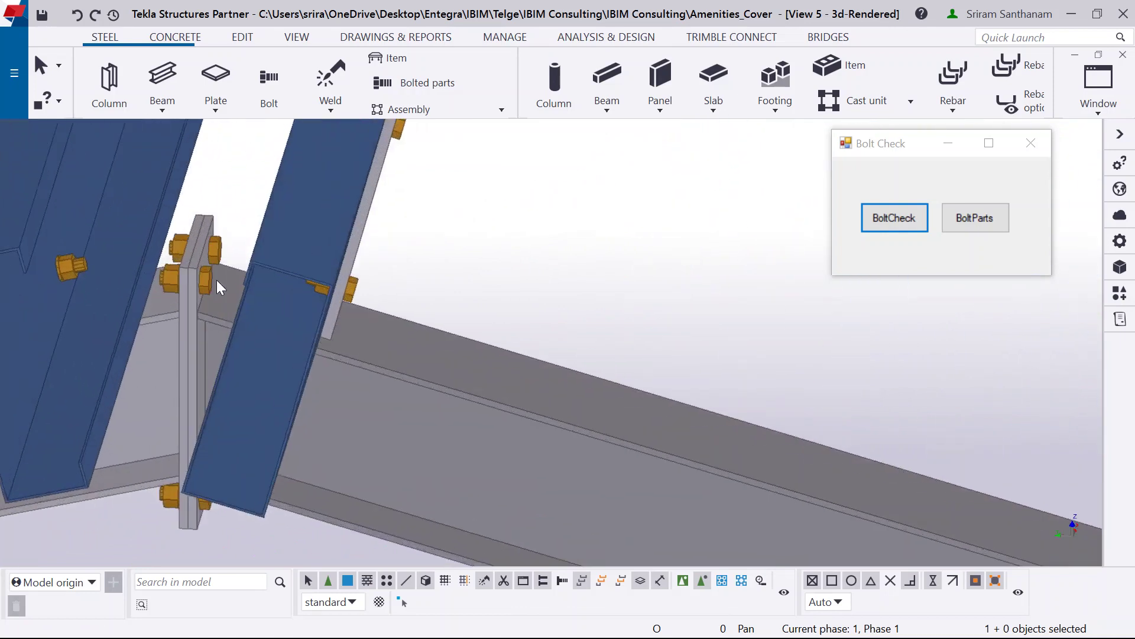
scroll(207, 275, "up", 2)
right_click(202, 272)
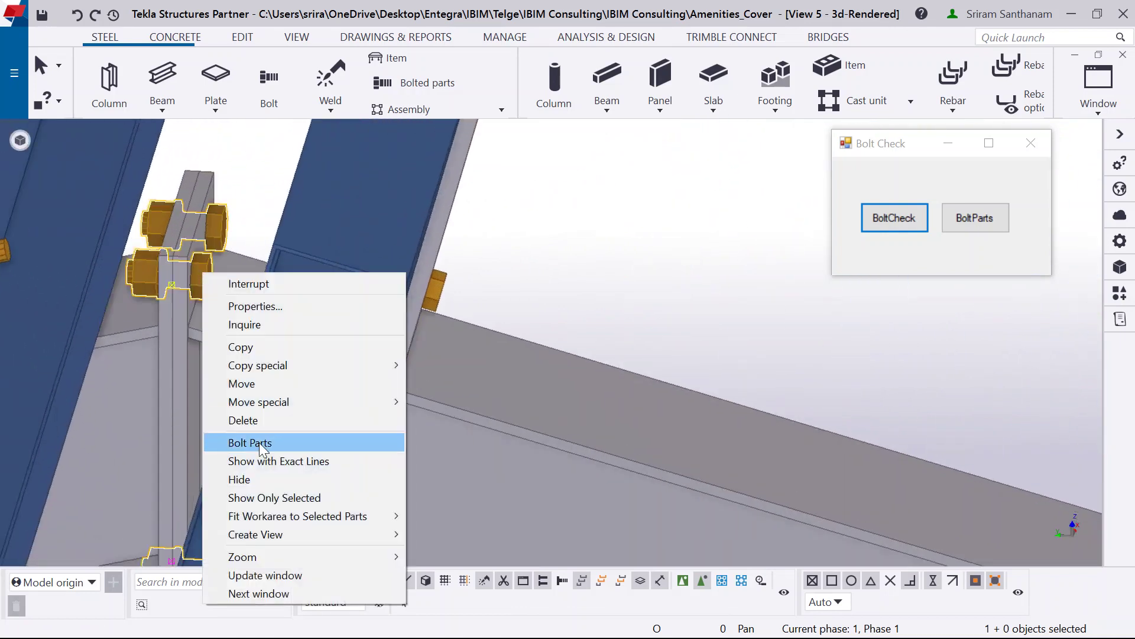
left_click(259, 443)
scroll(183, 308, "up", 2)
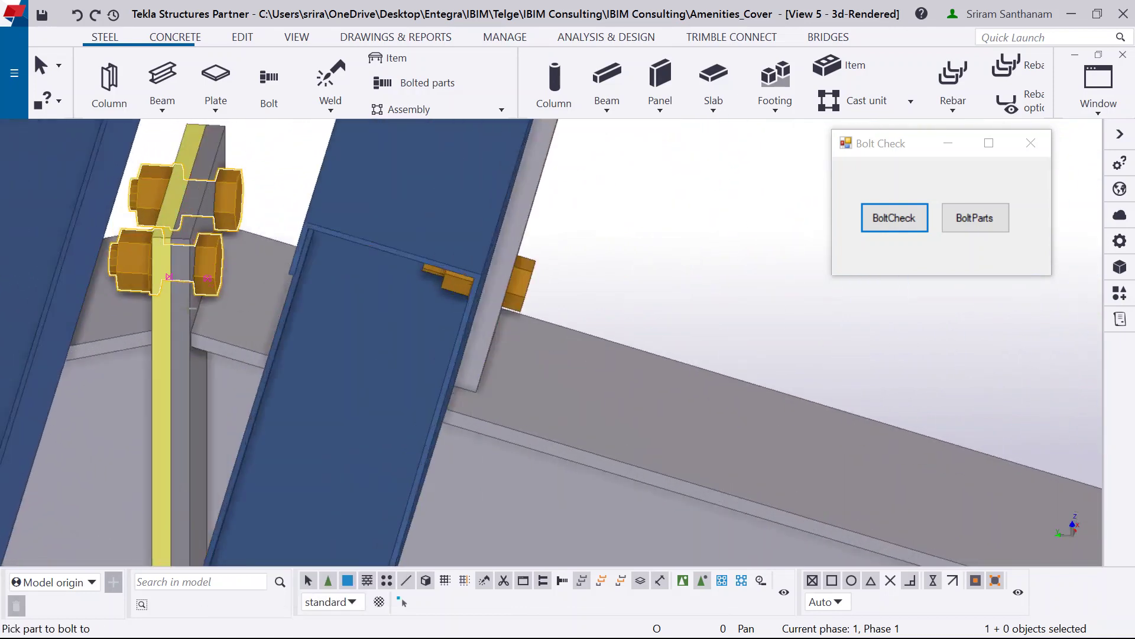
left_click(185, 311)
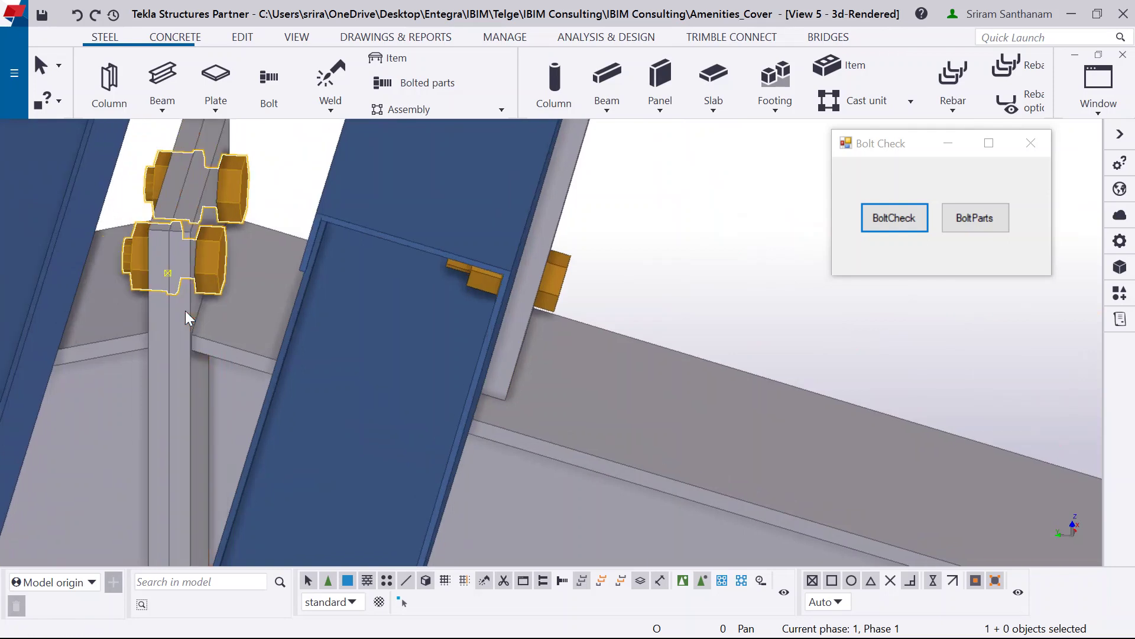
scroll(230, 233, "down", 2)
right_click(219, 231)
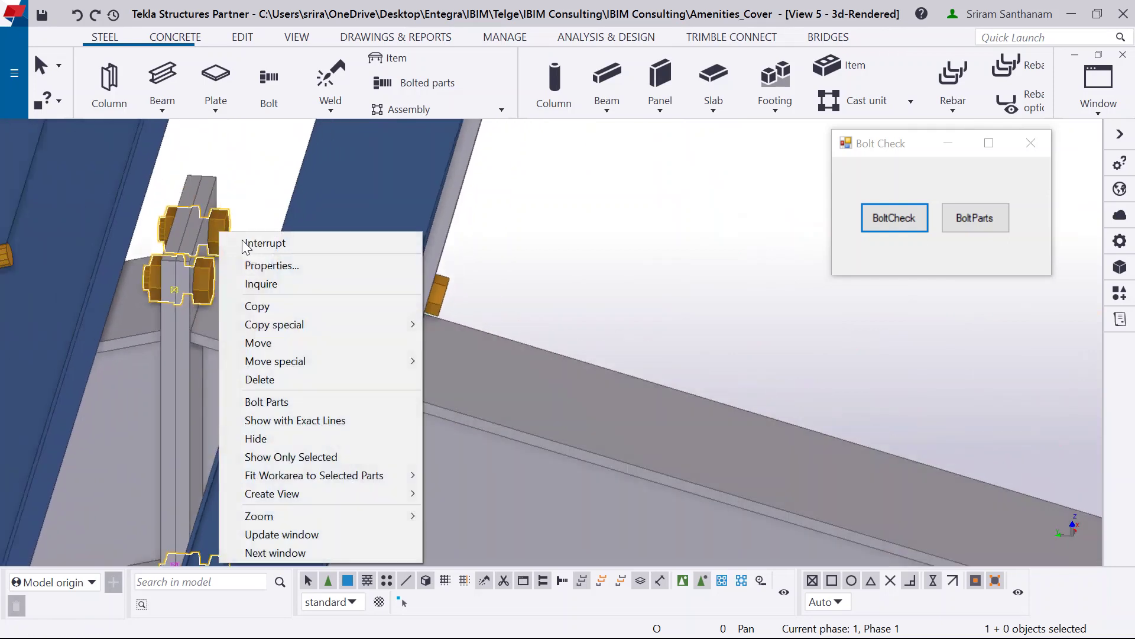
left_click(275, 402)
Step: Interrupt the Bolt Parts command and pan and zoom back out around the cleat
right_click(253, 171)
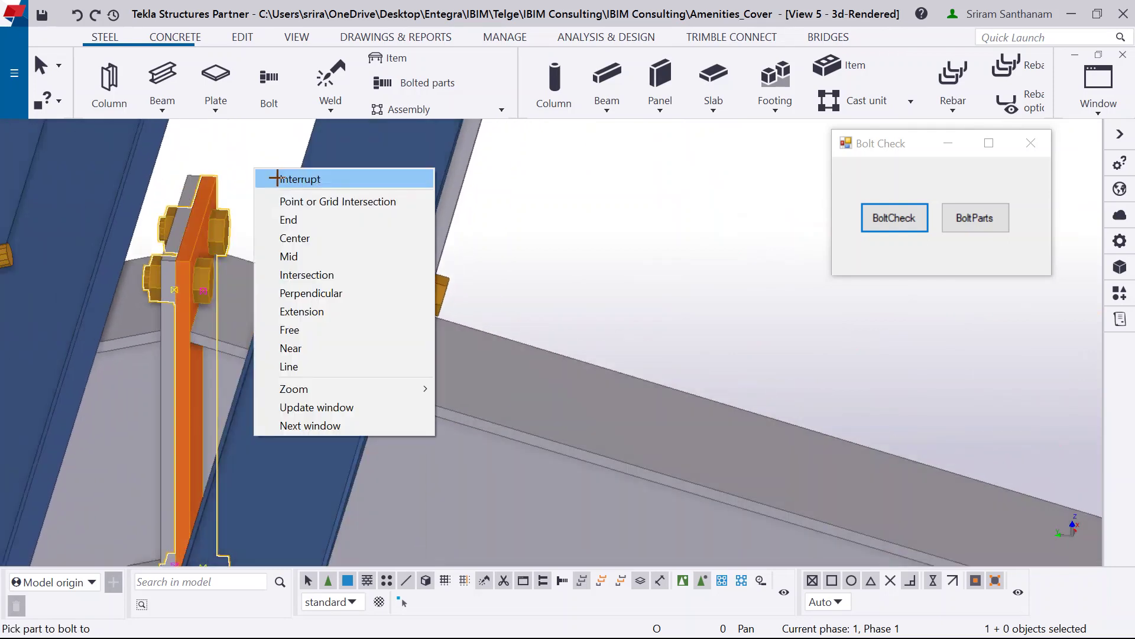
left_click(265, 177)
middle_click_drag(197, 288, 178, 222)
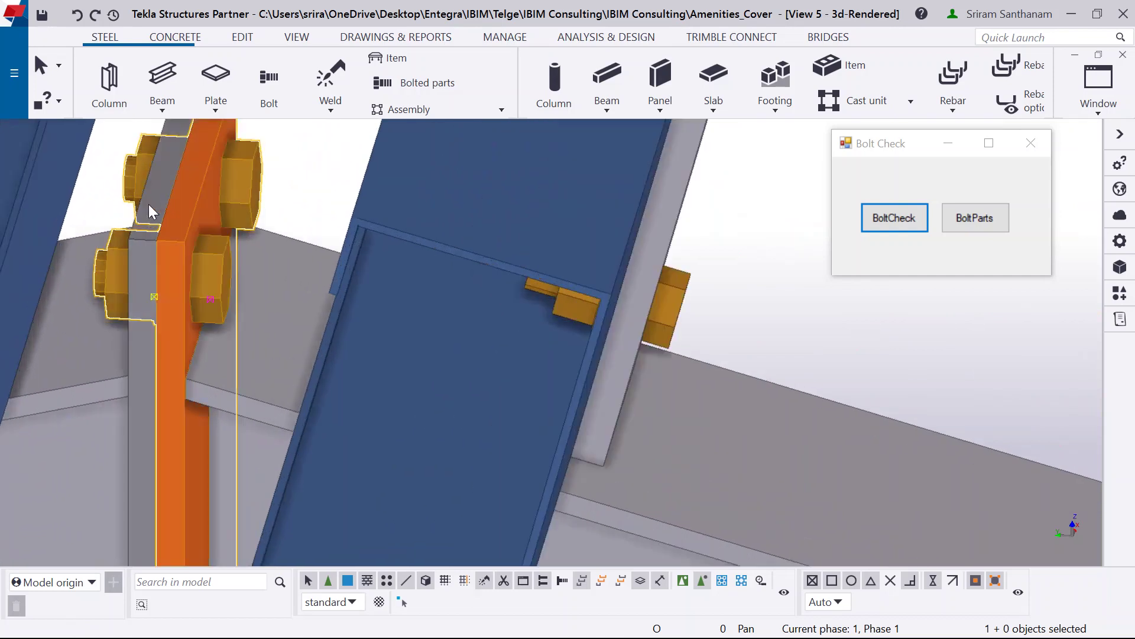
middle_click_drag(112, 295, 64, 324)
scroll(217, 290, "down", 6)
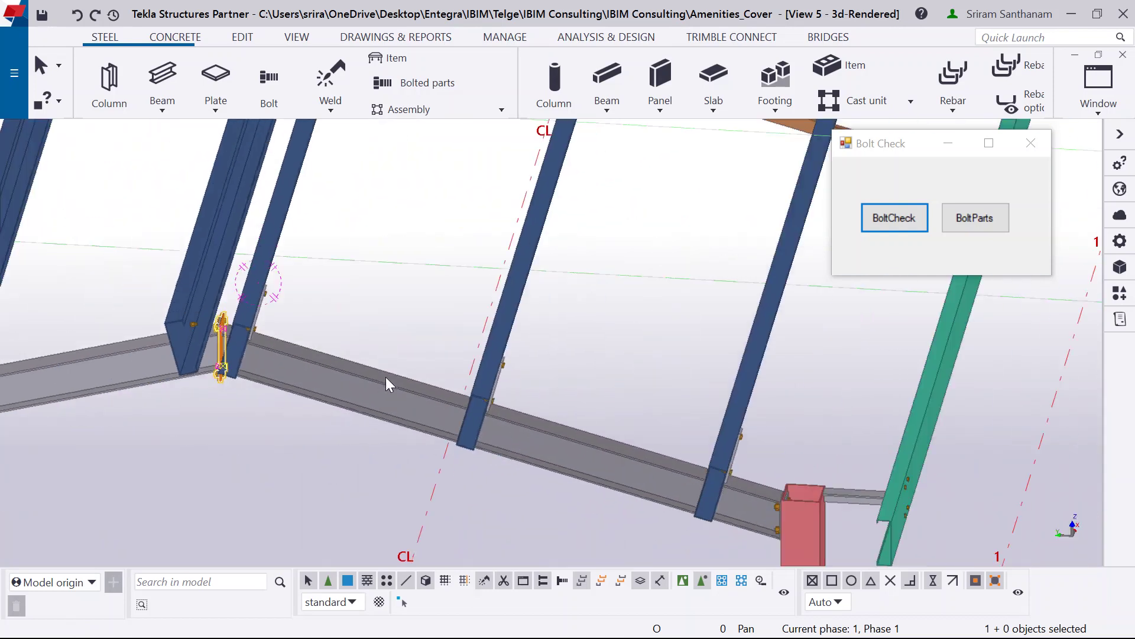
scroll(367, 372, "up", 5)
scroll(189, 393, "down", 5)
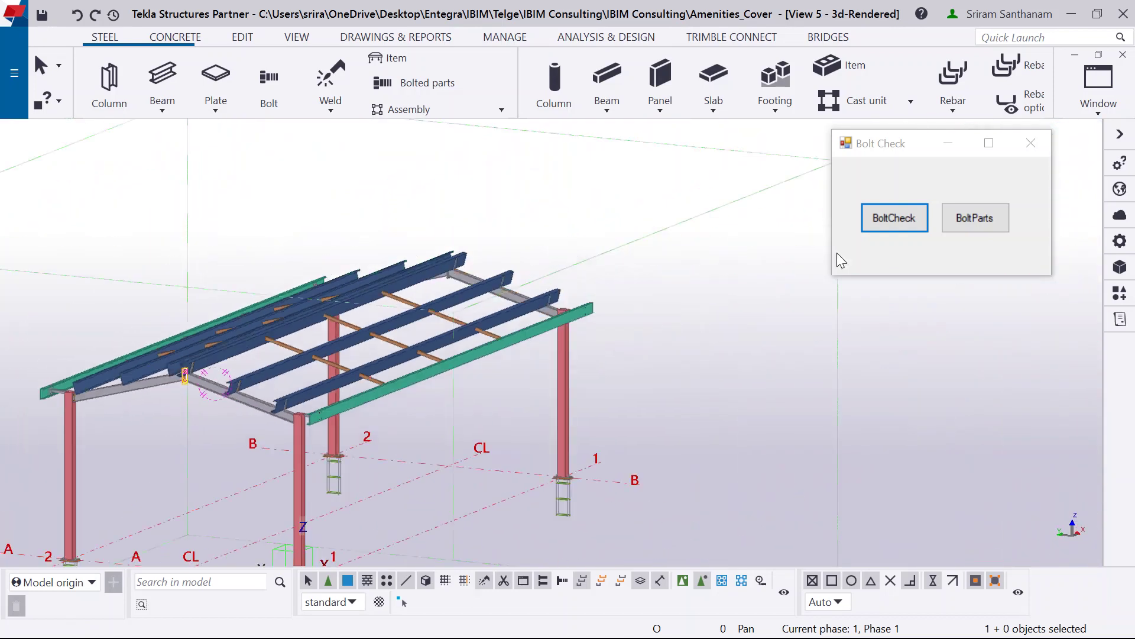
Step: Run BoltCheck, flagging IDs 5075489 and 5015438, and zoom onto the flagged bolted plates
left_click(897, 220)
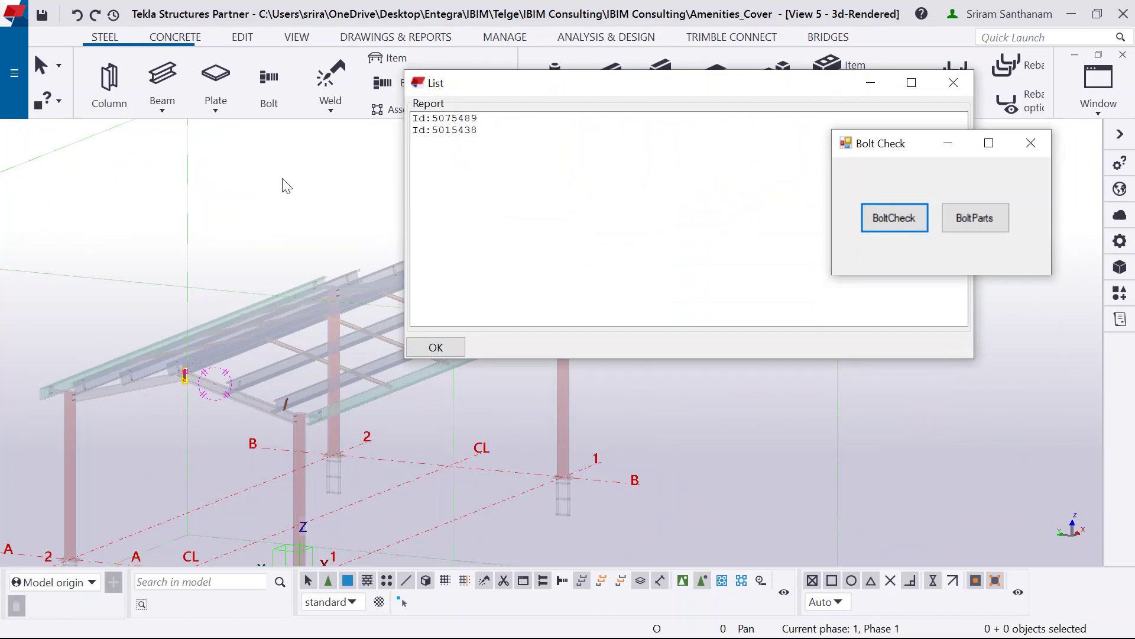
left_click(239, 204)
scroll(179, 369, "up", 4)
scroll(179, 406, "up", 6)
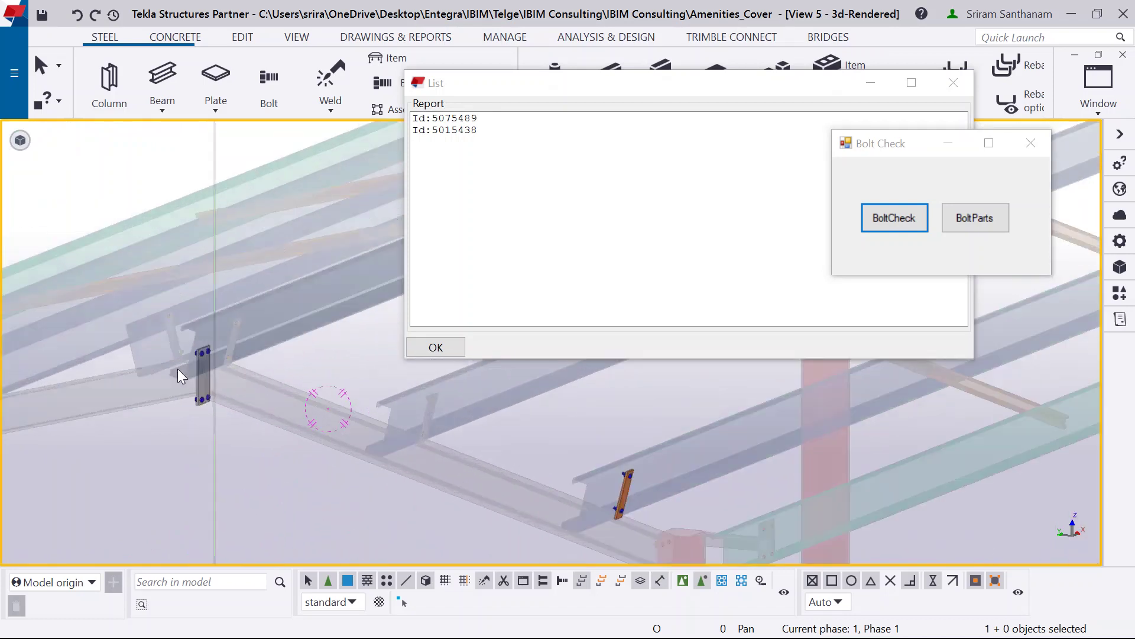
scroll(74, 278, "down", 6)
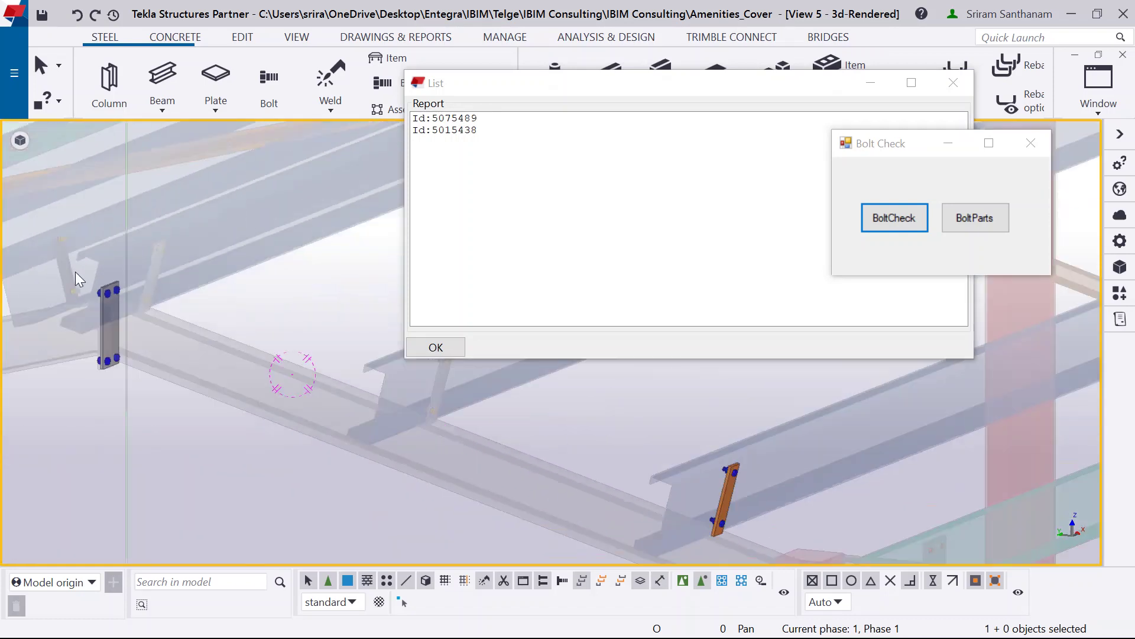
scroll(523, 411, "up", 3)
scroll(662, 468, "down", 3)
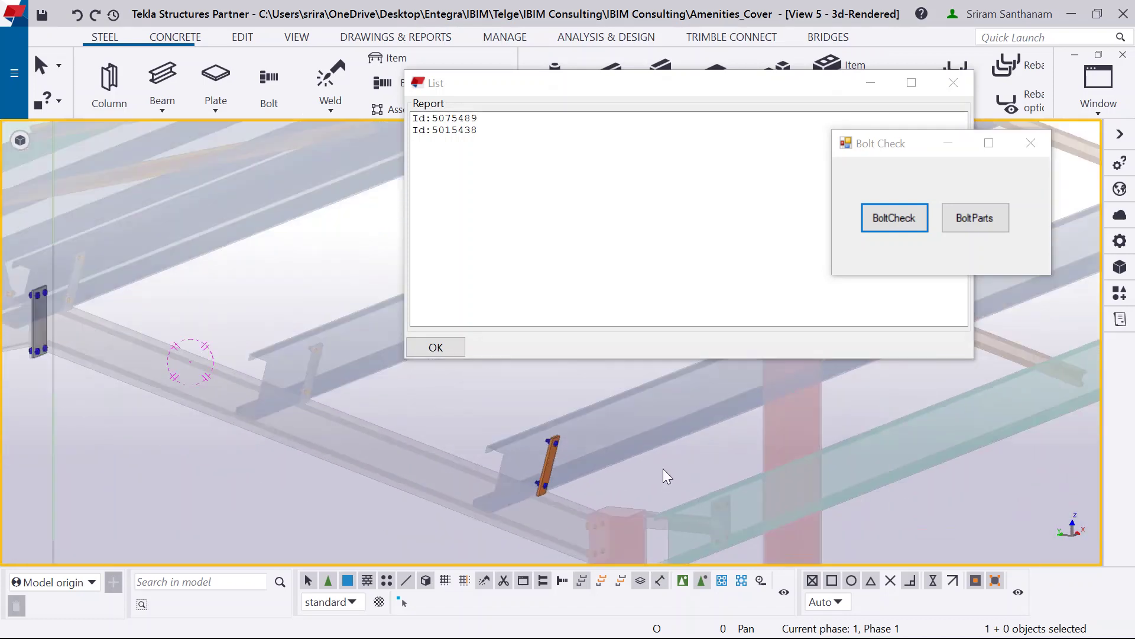
scroll(577, 459, "up", 6)
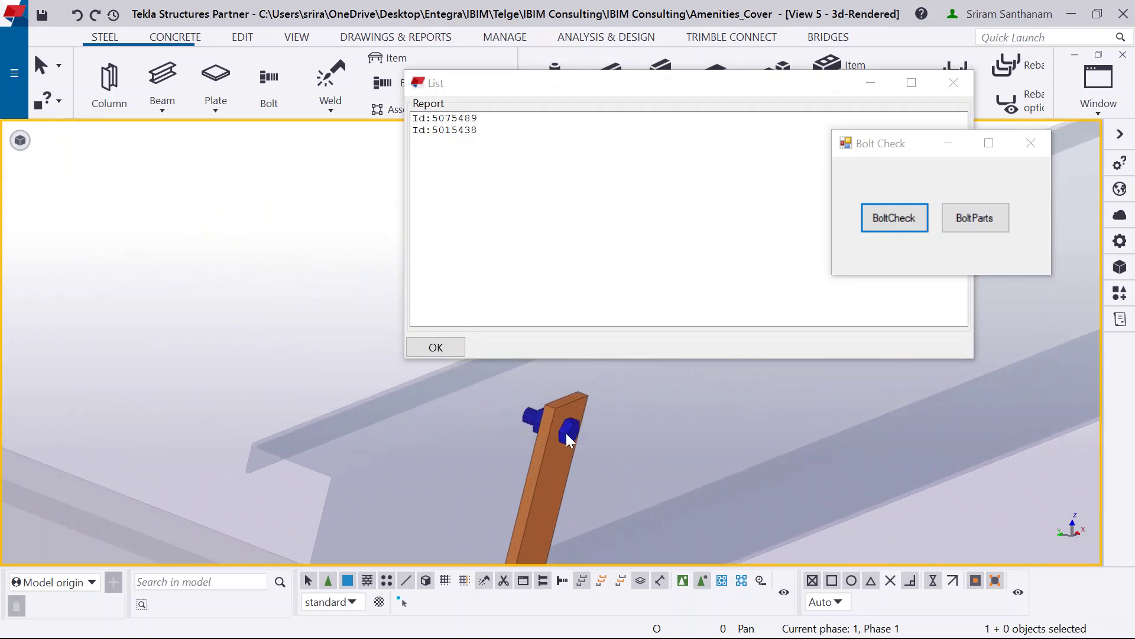
right_click(566, 433)
Step: Use Bolt Parts to join the flagged bolt's cleat plate to the purlin, then close the List report
left_click(627, 272)
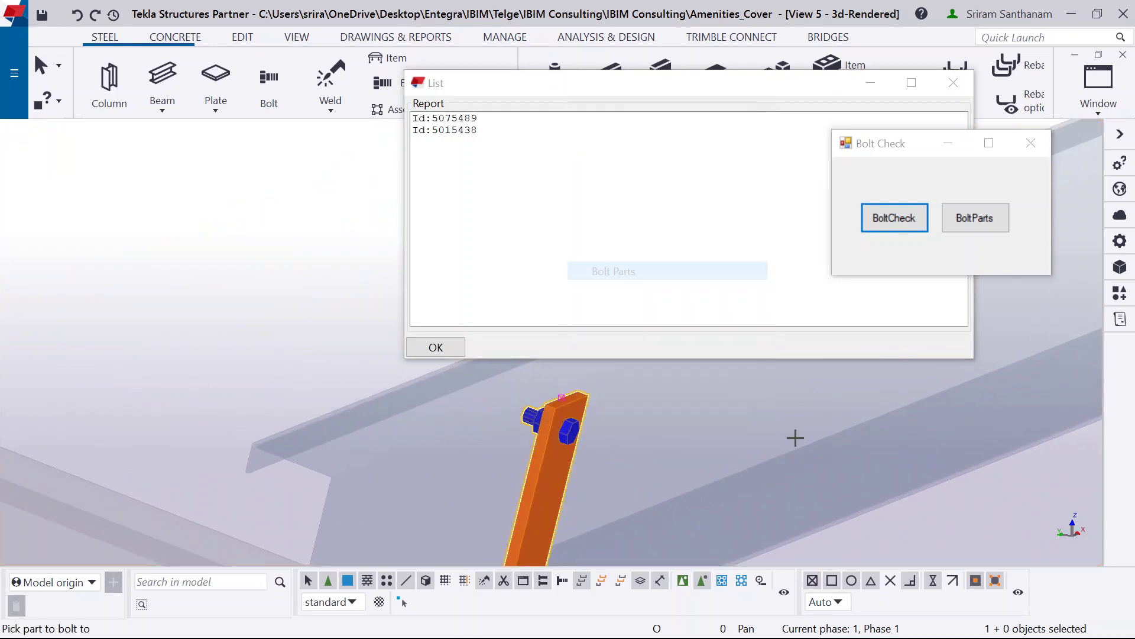
scroll(192, 343, "down", 2)
scroll(238, 375, "down", 2)
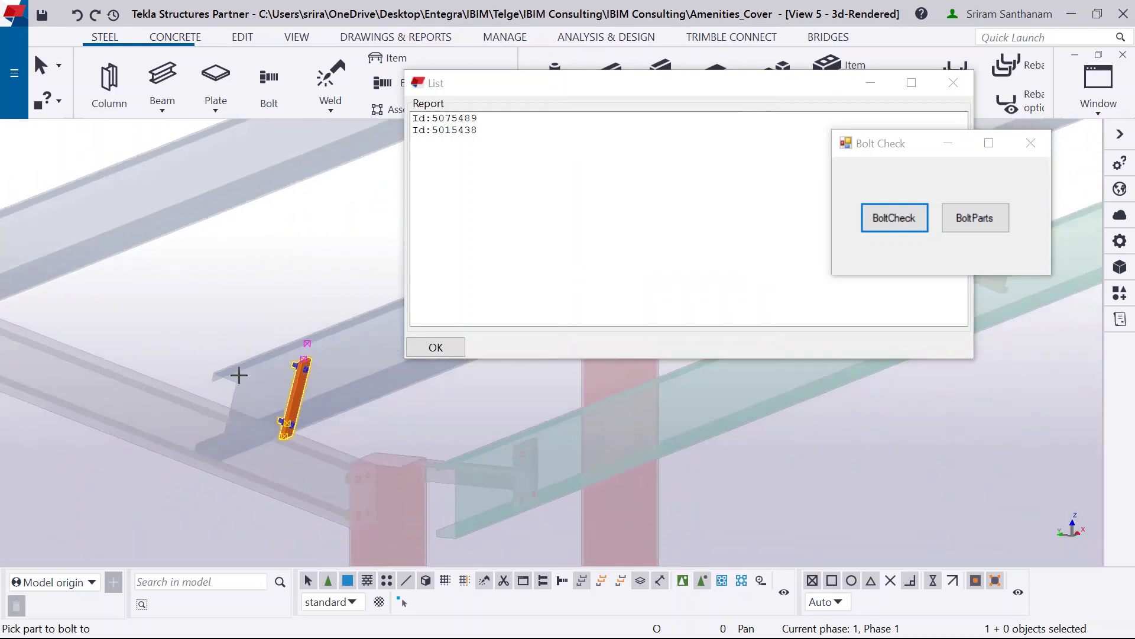
left_click(271, 369)
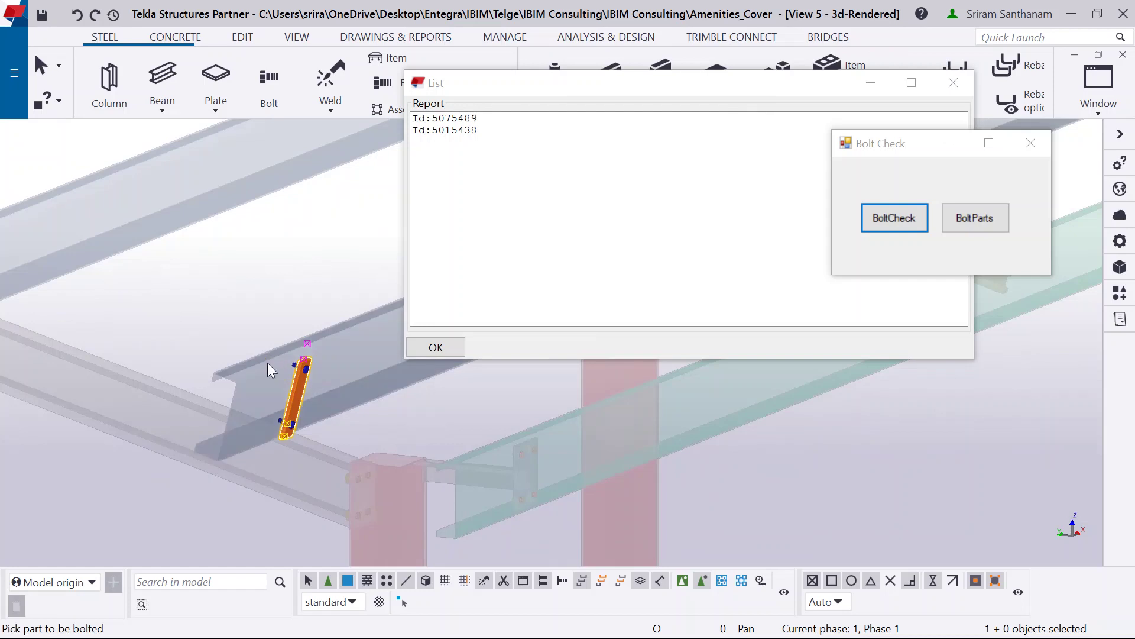
left_click(272, 371)
middle_click(267, 283)
scroll(410, 462, "down", 2)
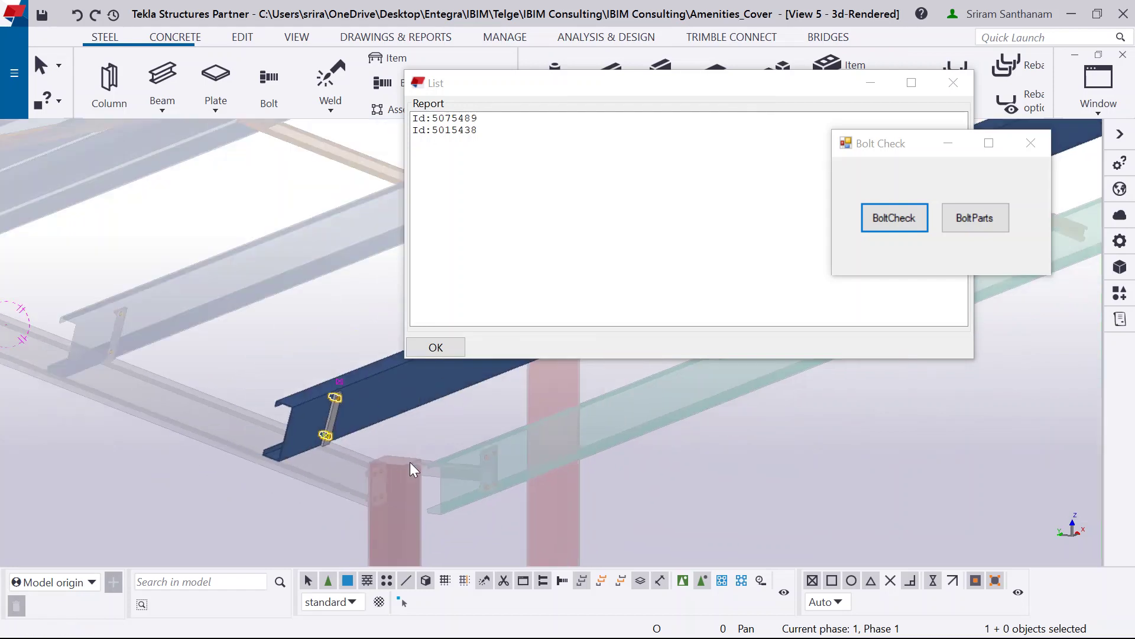
left_click(956, 83)
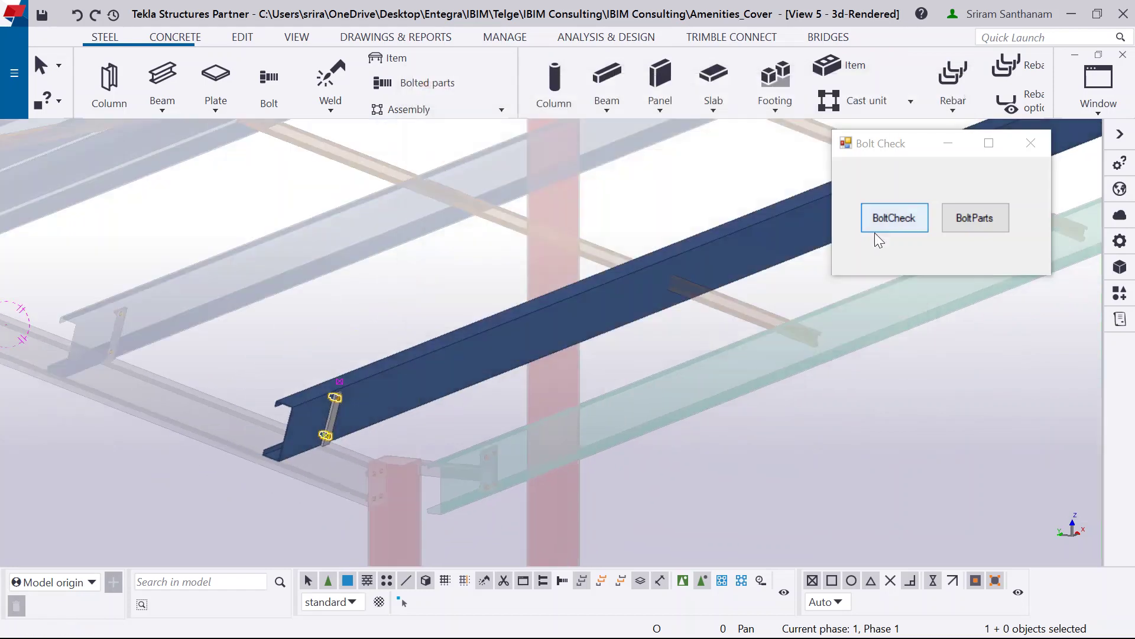
Step: Rerun BoltCheck, which now lists only ID 5015438
left_click(906, 223)
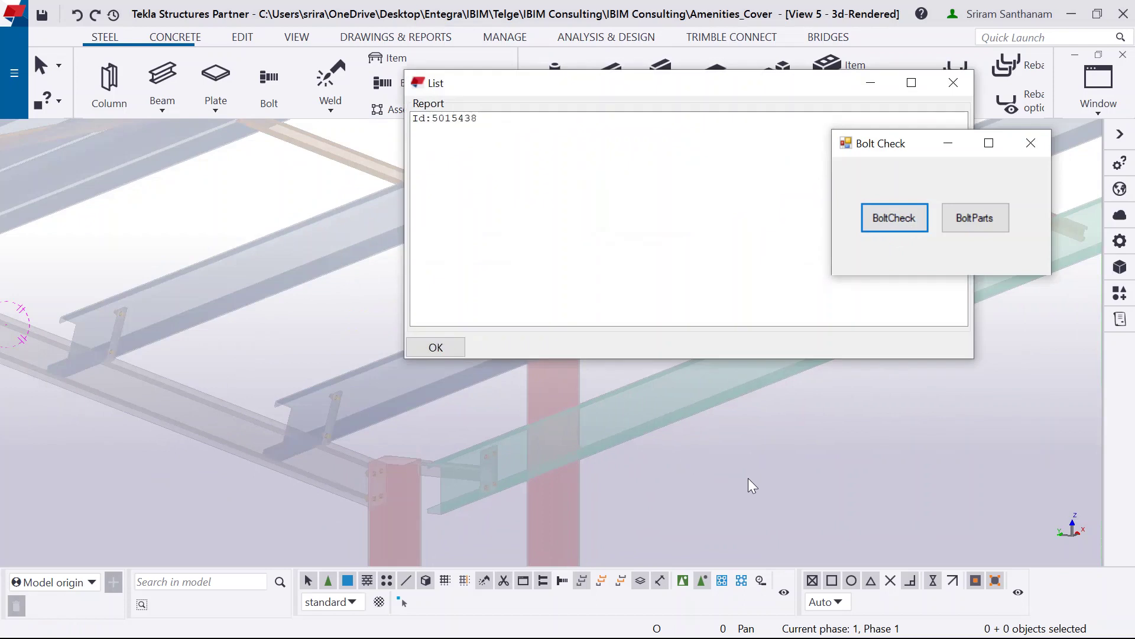
scroll(747, 478, "down", 3)
scroll(509, 437, "up", 3)
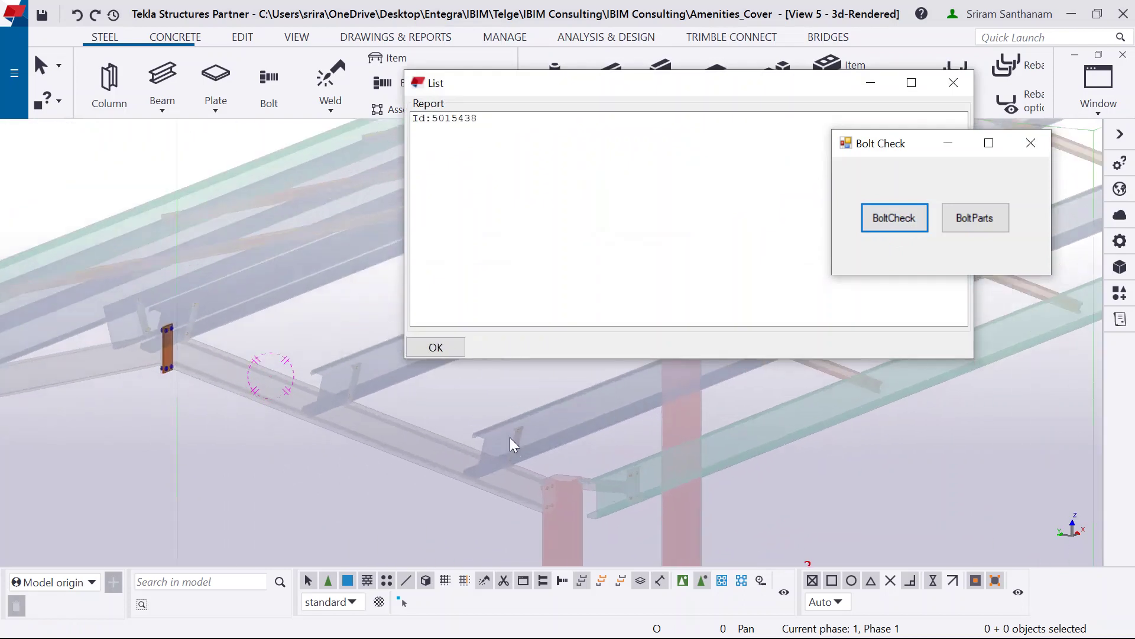
scroll(473, 428, "up", 2)
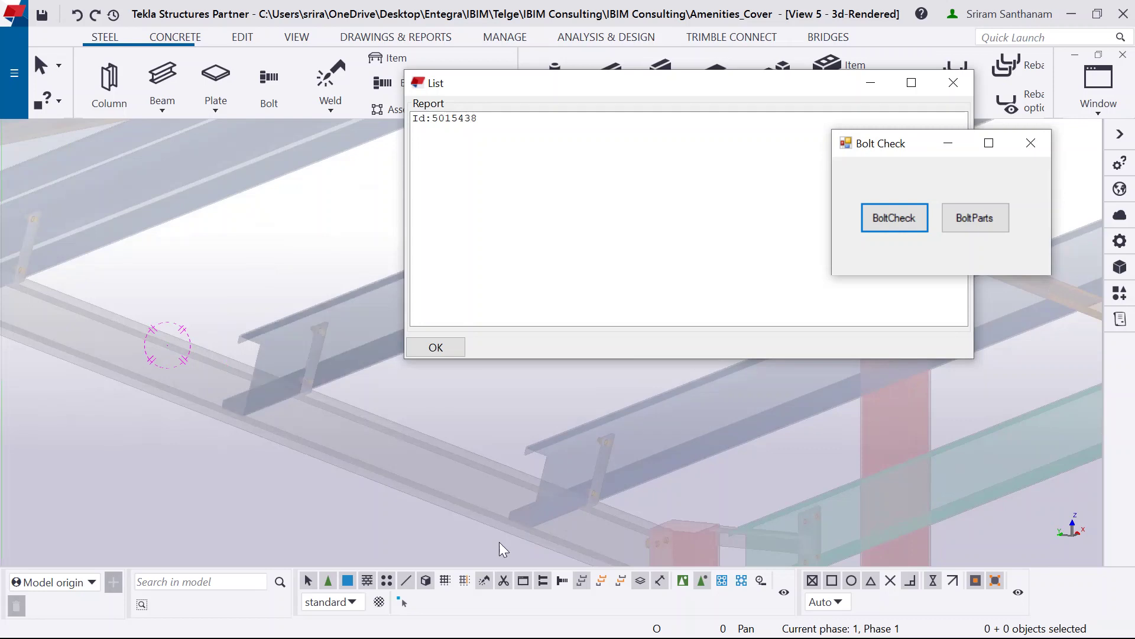
scroll(499, 541, "down", 3)
scroll(255, 392, "up", 3)
scroll(254, 392, "up", 4)
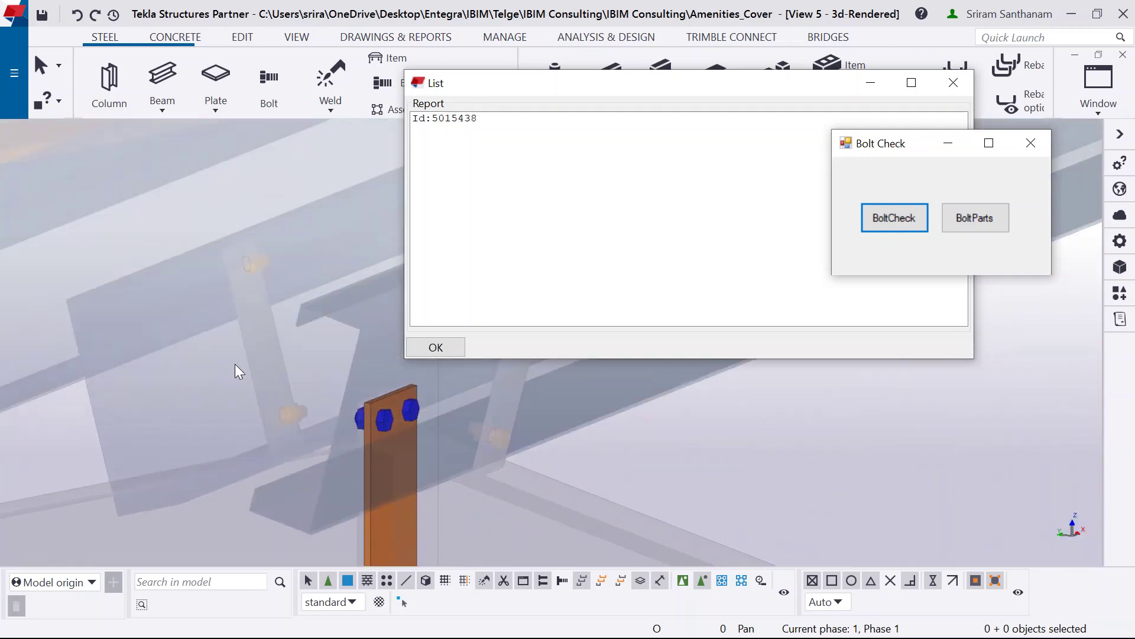
scroll(235, 364, "down", 2)
Step: Select bolt Id 5015438 from the List report and zoom in on it on the orange plate
left_click(465, 119)
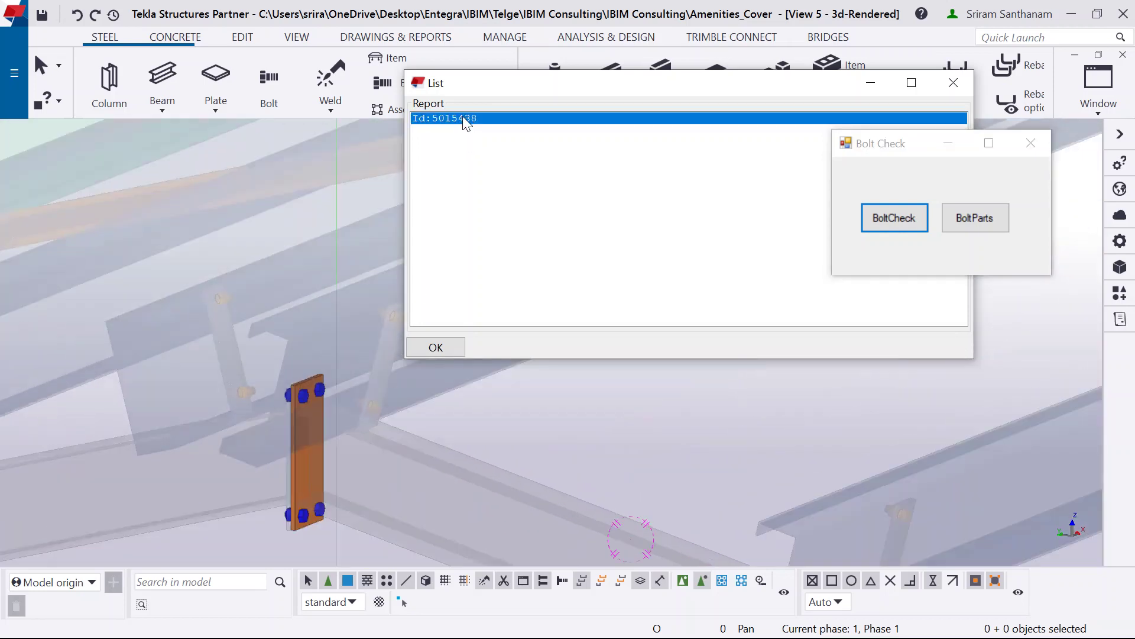
scroll(308, 441, "down", 2)
scroll(309, 439, "down", 3)
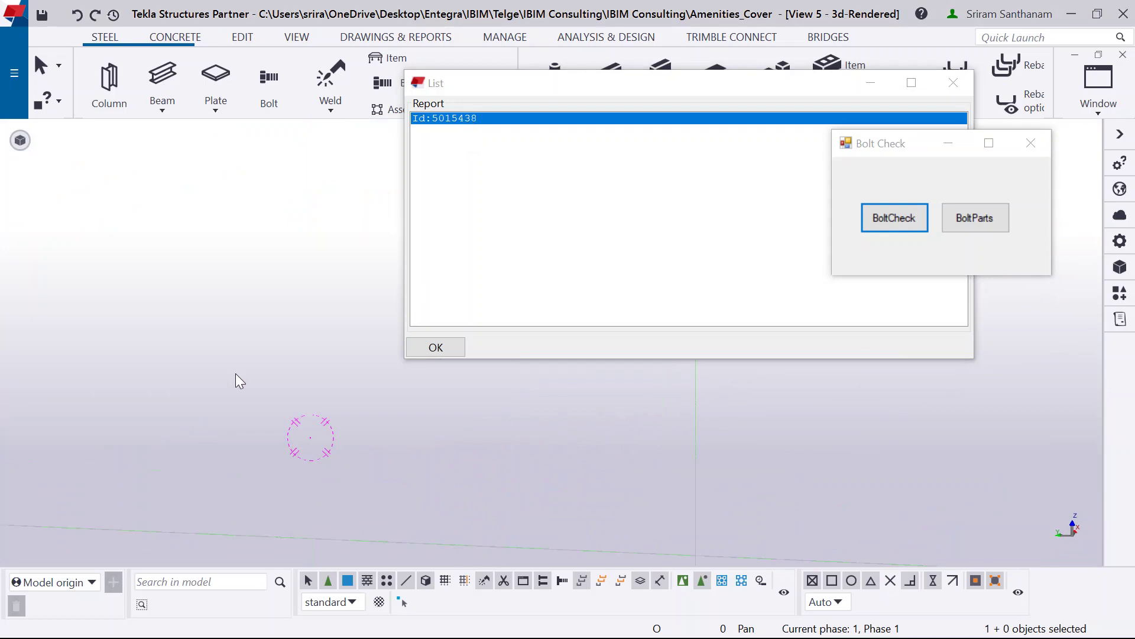
scroll(148, 399, "down", 3)
scroll(439, 491, "up", 6)
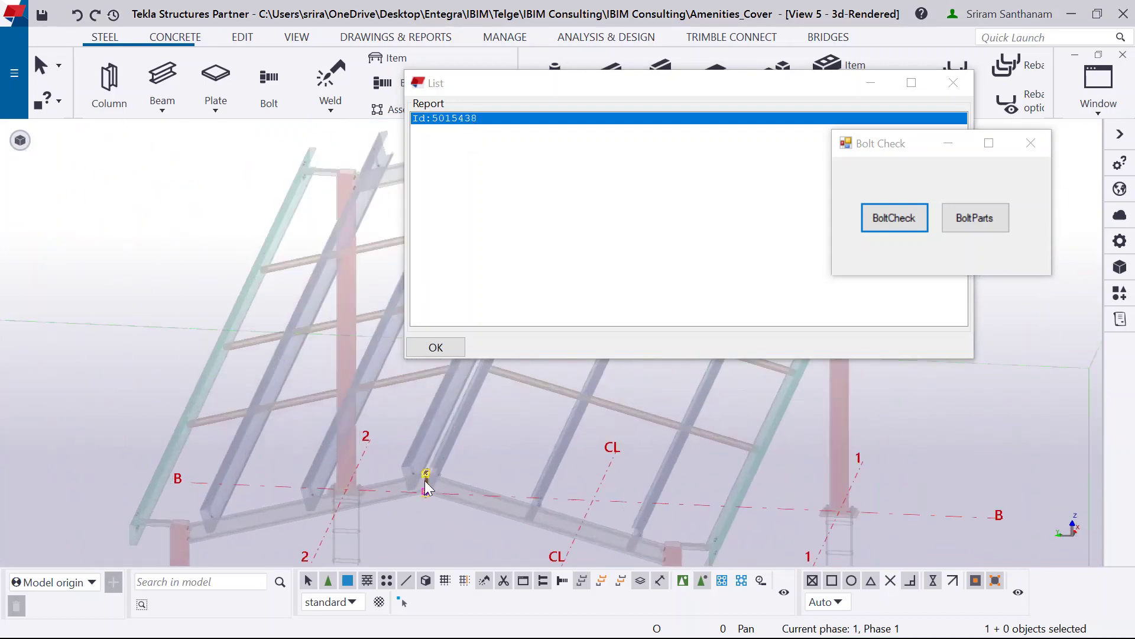
scroll(438, 486, "up", 3)
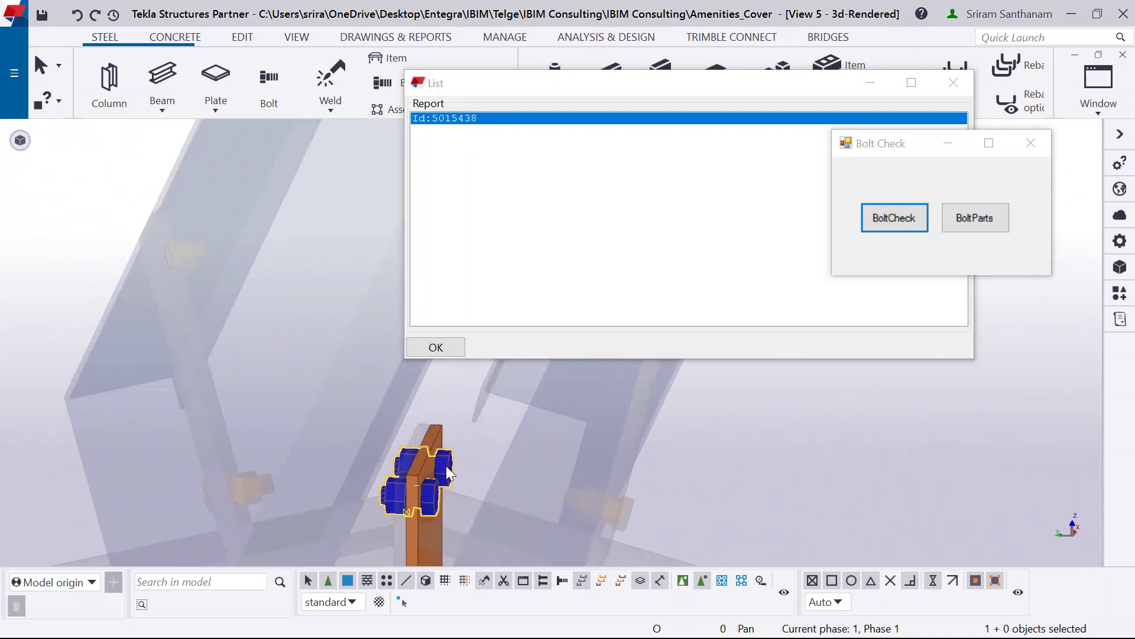
Step: Connect the flagged bolt to the plate and its other part with Bolt Parts
right_click(445, 466)
left_click(512, 303)
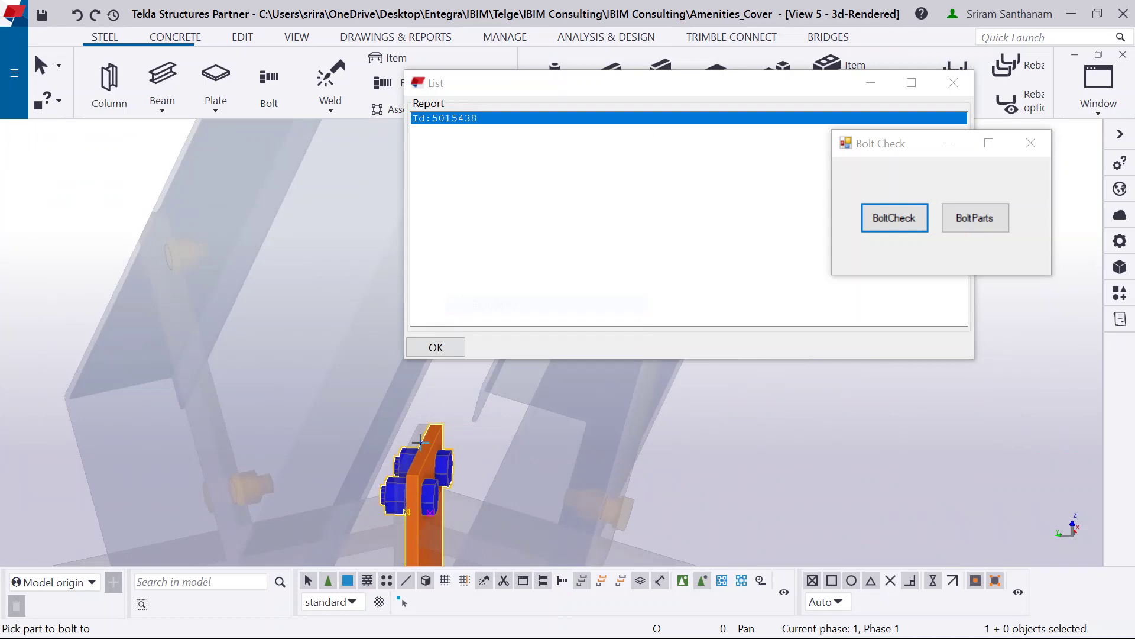
scroll(446, 439, "up", 3)
left_click(431, 436)
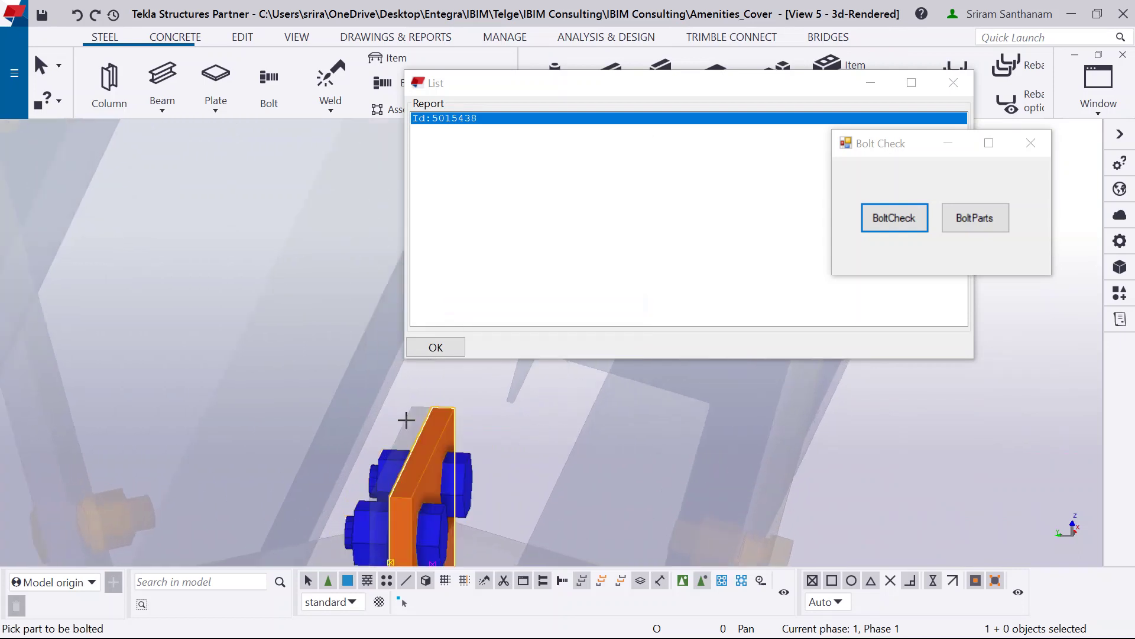
left_click(407, 419)
middle_click(407, 419)
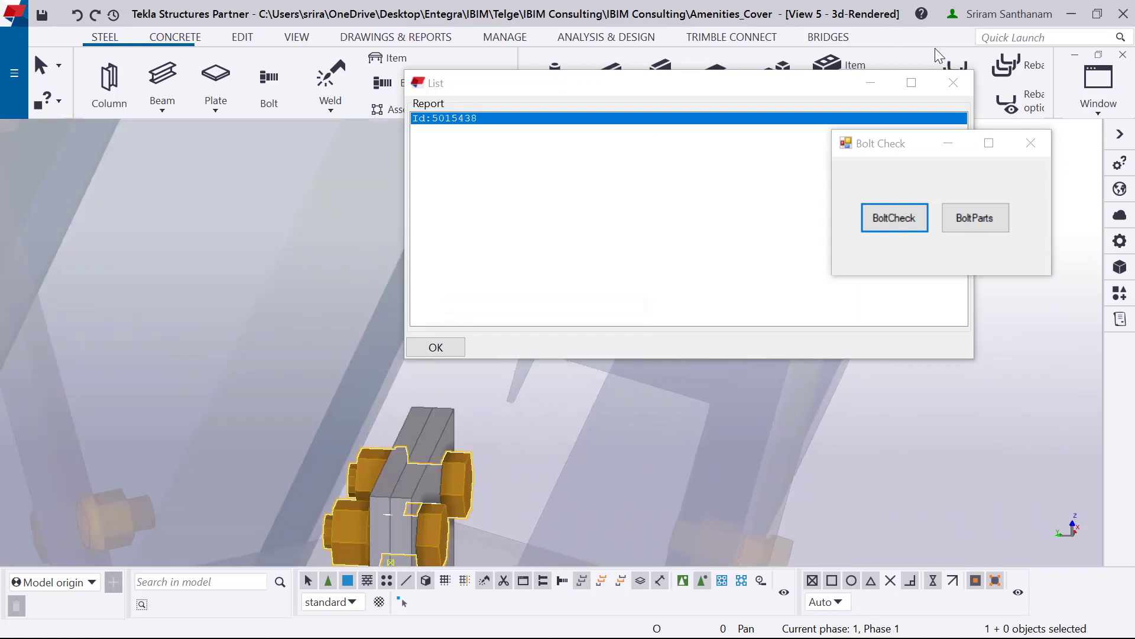
Step: Close the report and rerun BoltCheck, which now returns an empty report
left_click(952, 83)
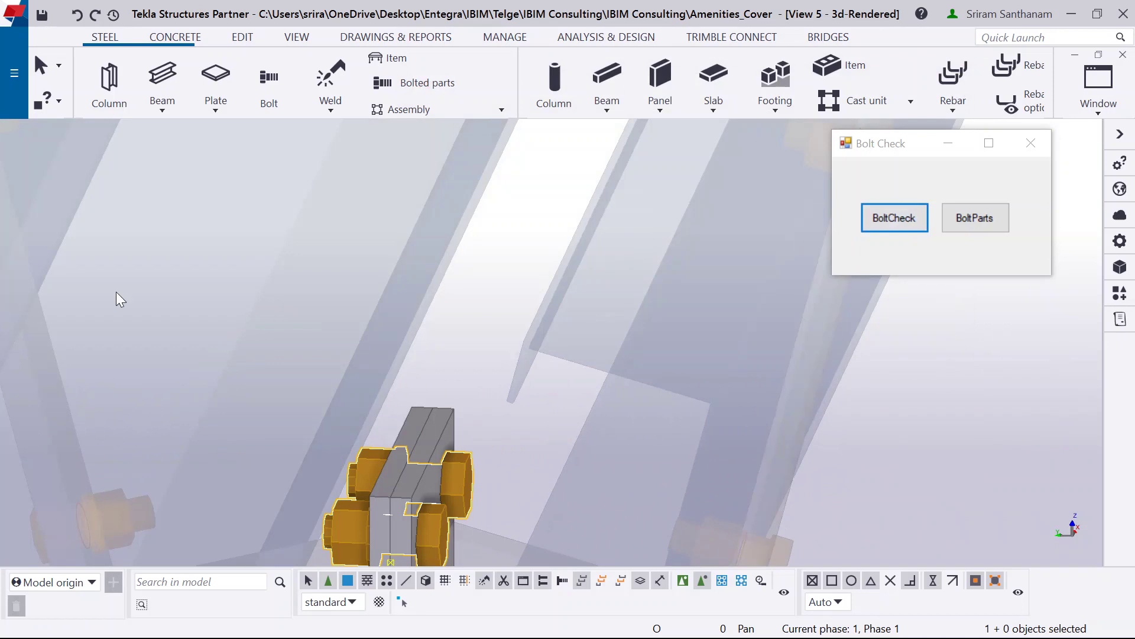
scroll(19, 347, "down", 5)
scroll(19, 349, "down", 5)
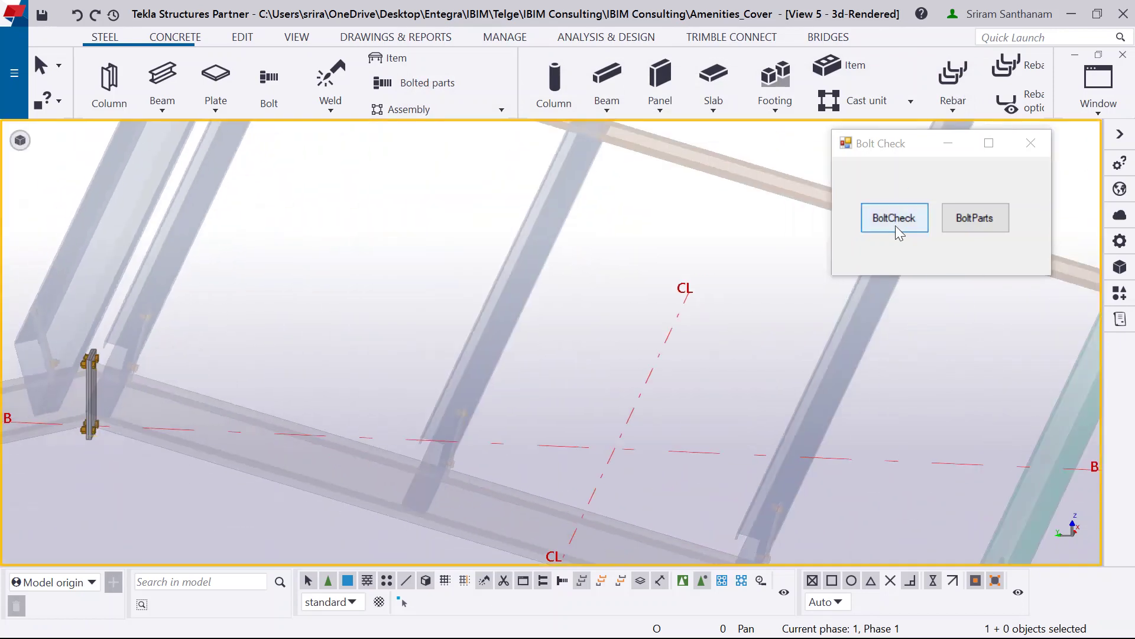
left_click(894, 218)
scroll(246, 452, "down", 5)
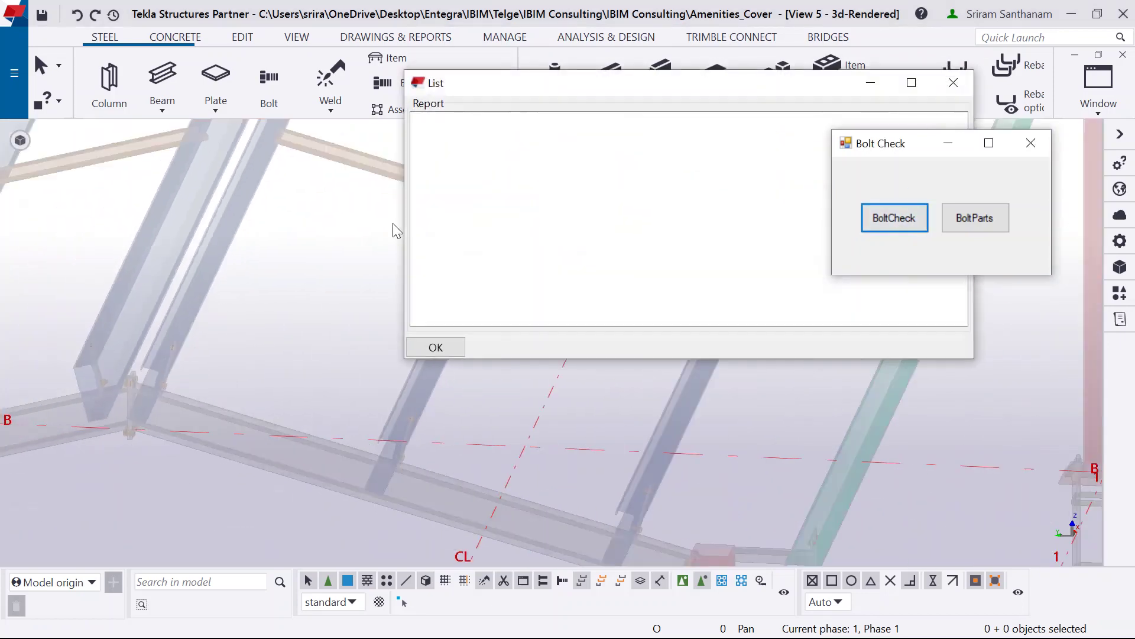
Step: Close the empty report, redraw the view in full colour, and decline the partner-license save warning
scroll(176, 398, "down", 3)
left_click(953, 83)
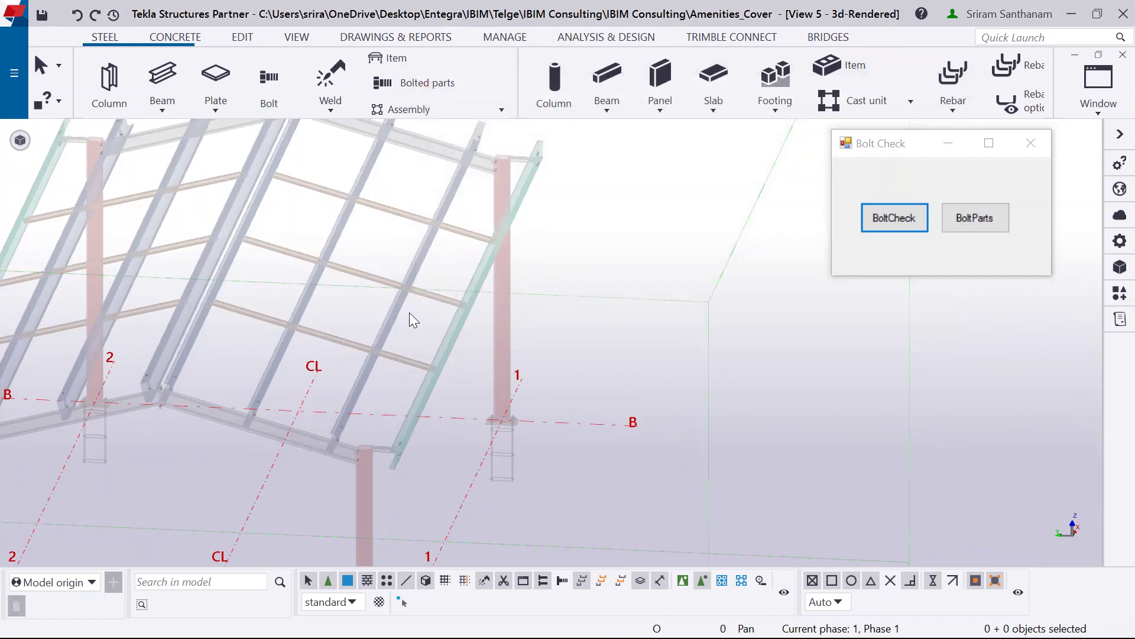
right_click(658, 281)
left_click(720, 371)
scroll(570, 373, "down", 6)
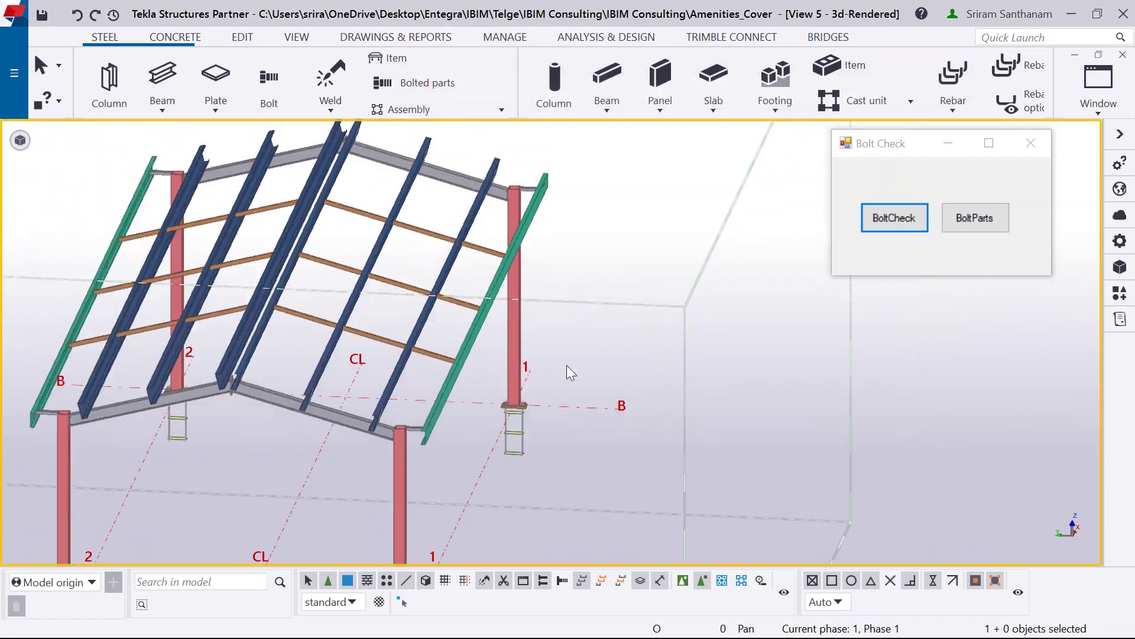
scroll(410, 463, "up", 2)
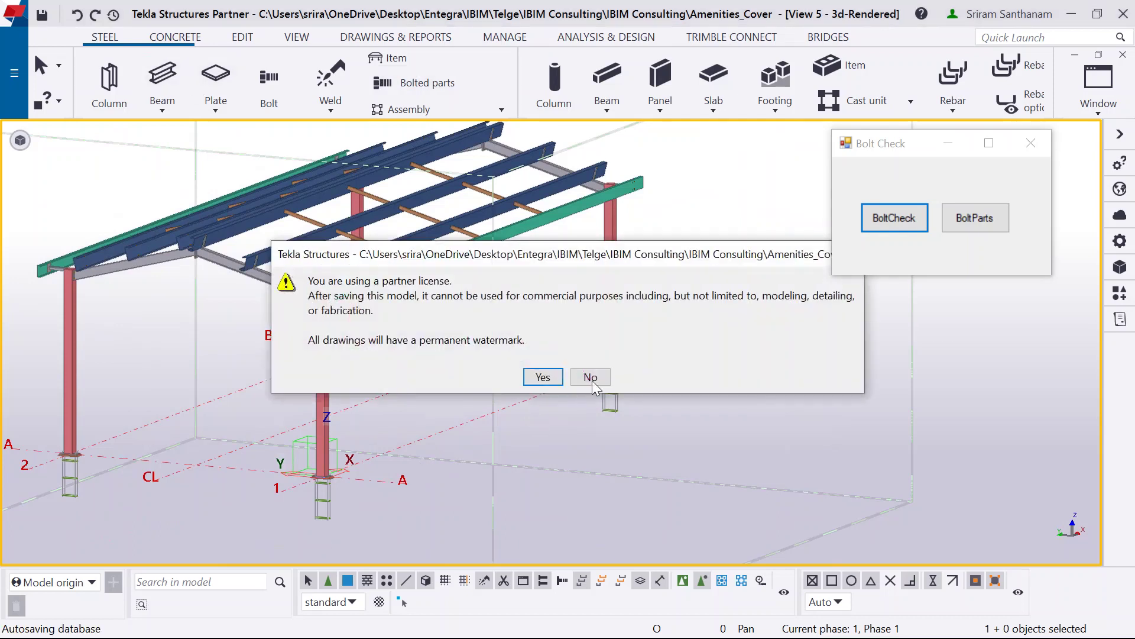
left_click(592, 378)
Step: Create a new beam starting at the grid intersection
left_click(172, 75)
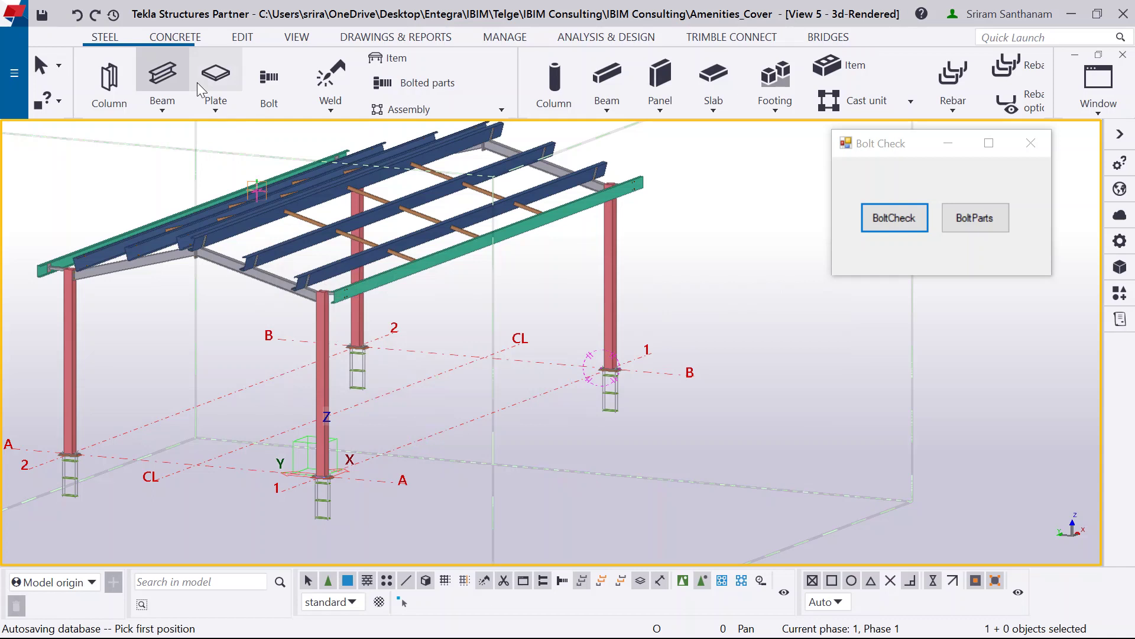
left_click(385, 453)
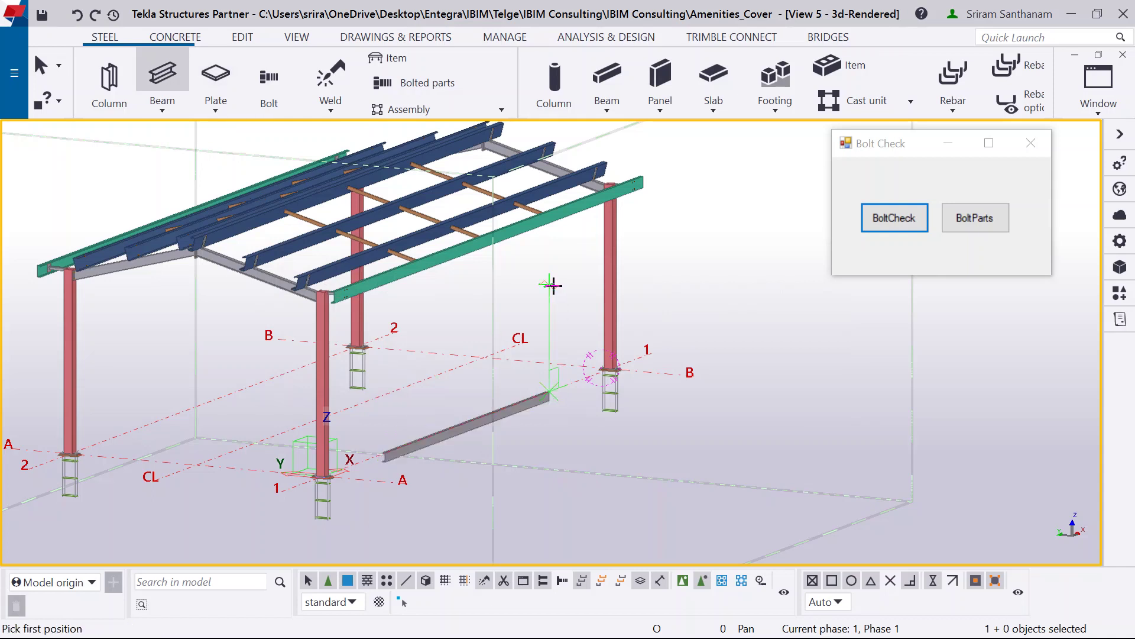
right_click(580, 289)
left_click(598, 297)
scroll(437, 464, "up", 5)
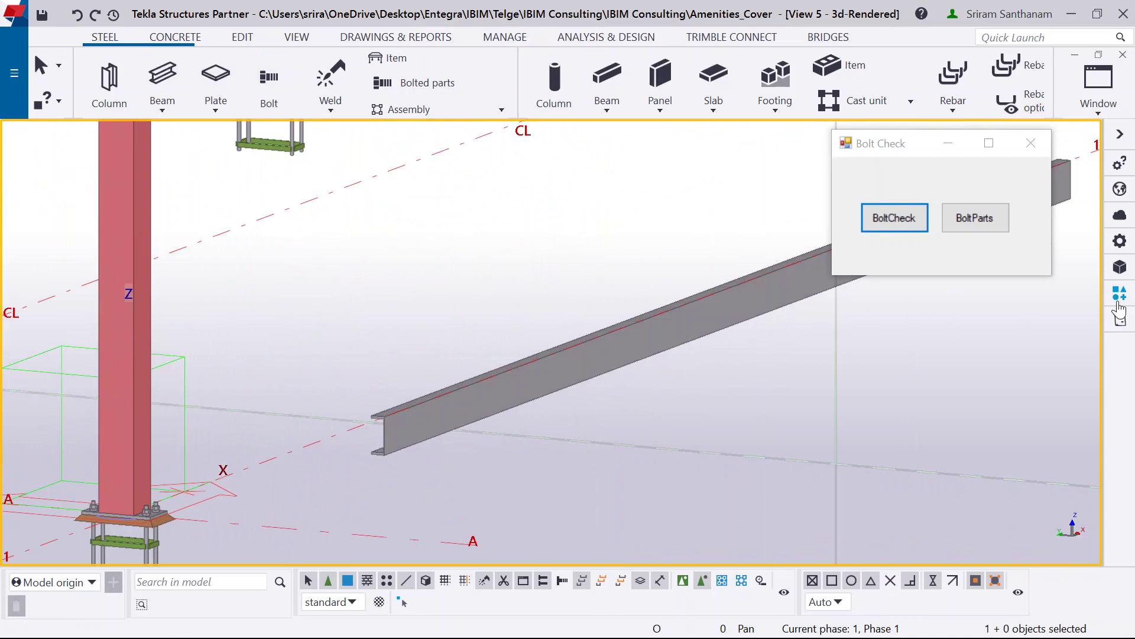
Step: Apply the Bolt_Hole_Creation component to the new beam from the bolt components catalogue
left_click(1120, 292)
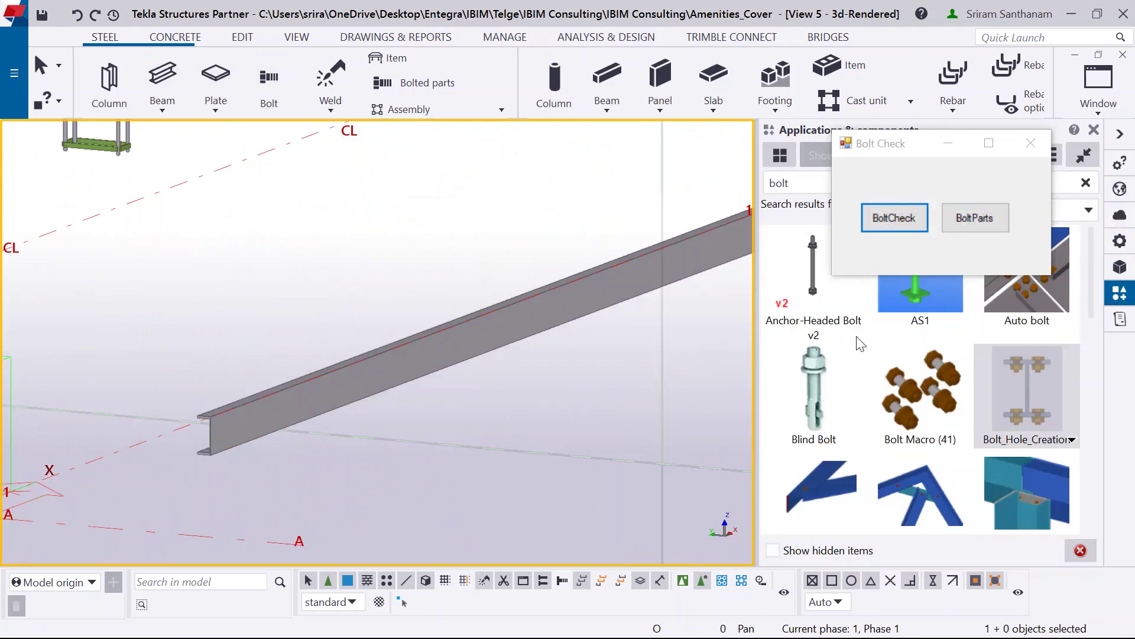
left_click(1037, 382)
left_click(460, 316)
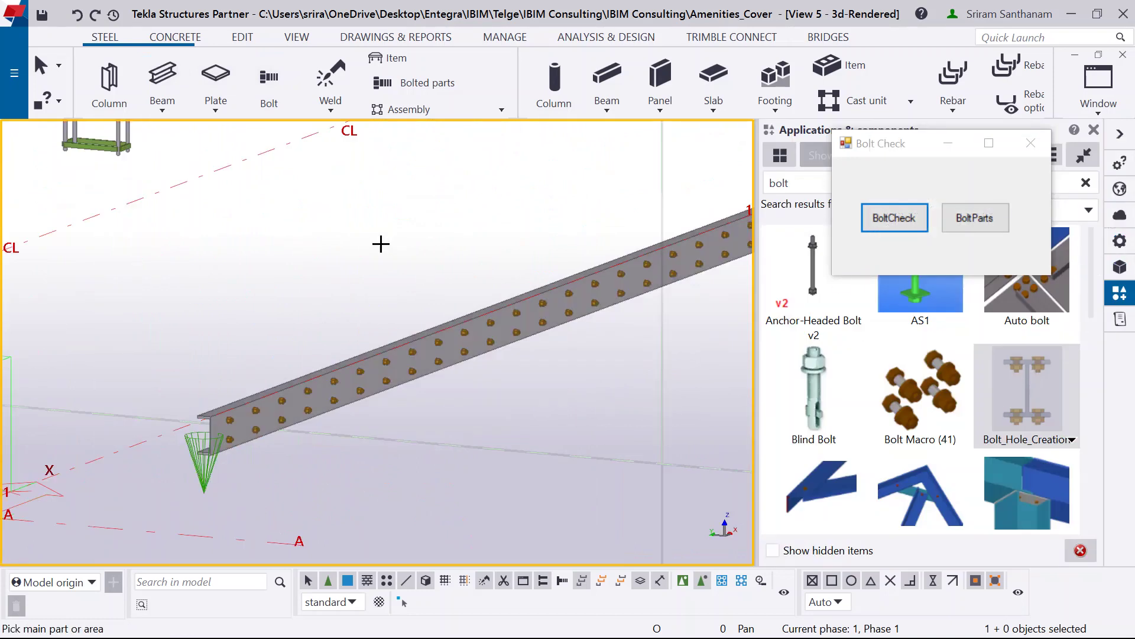
right_click(402, 252)
left_click(414, 253)
scroll(253, 451, "down", 2)
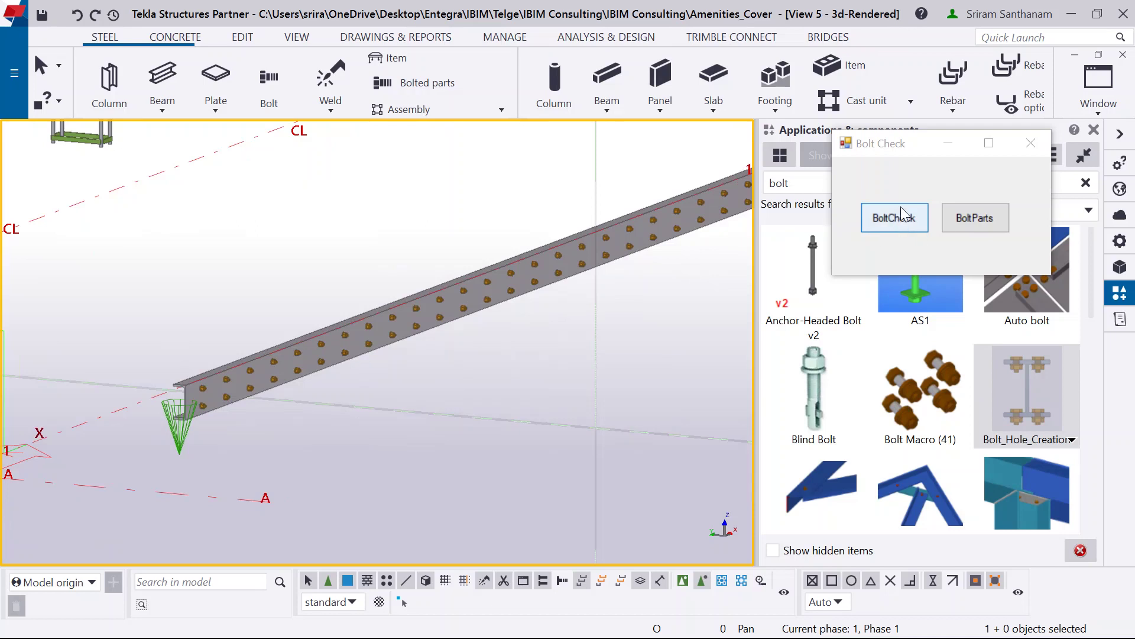
Step: Run BoltCheck, select reported bolt Id 5127841, close the report, and open the bolt-hole connection's settings
left_click(904, 225)
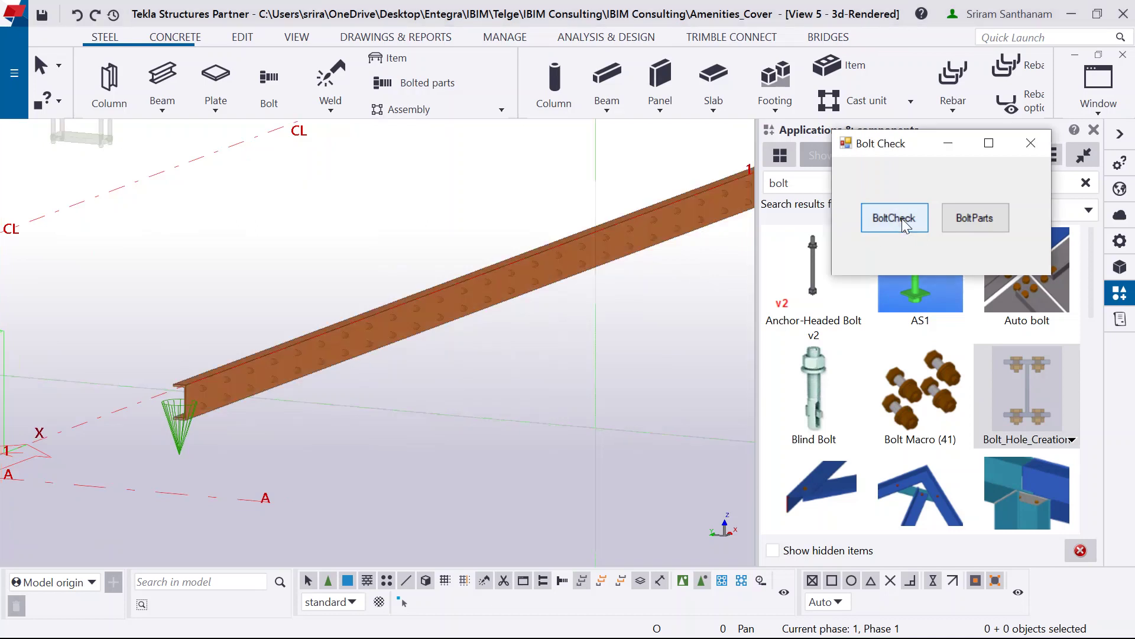
left_click(454, 117)
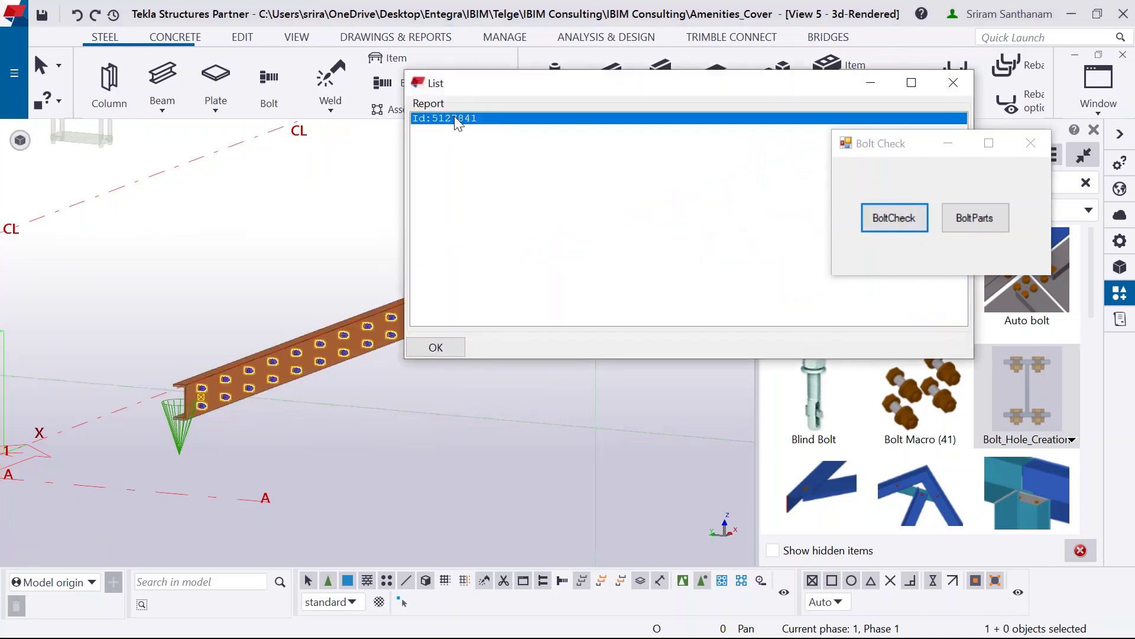
left_click(953, 83)
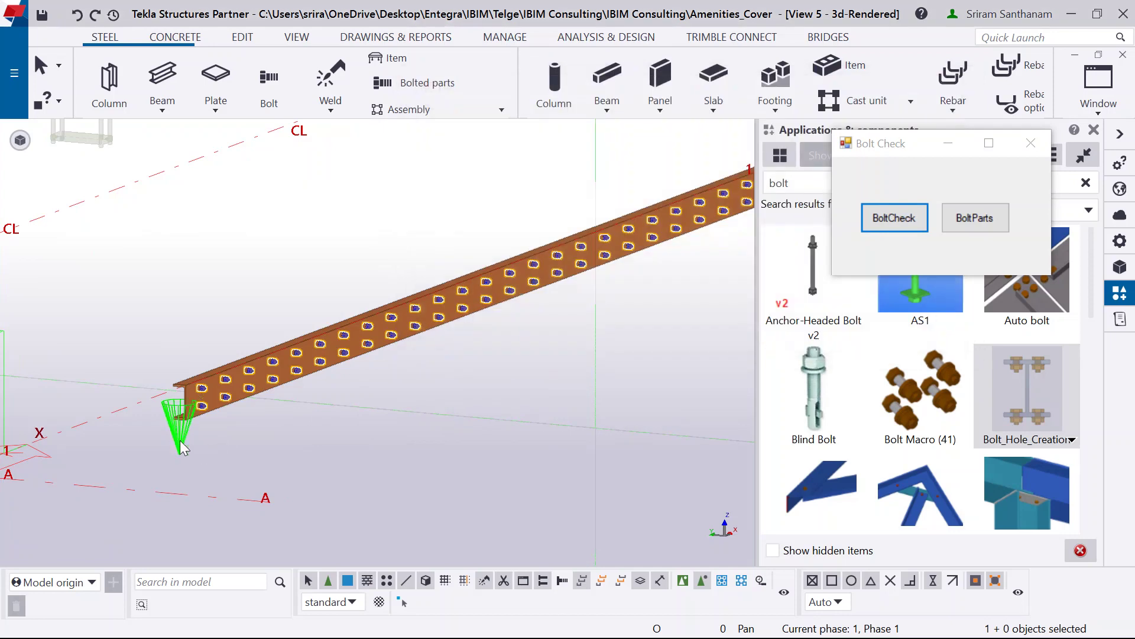
double_click(181, 446)
Step: Flag the Bolt_Hole_Creation bolts as Timber and apply the settings to the sloping beam
left_click(489, 390)
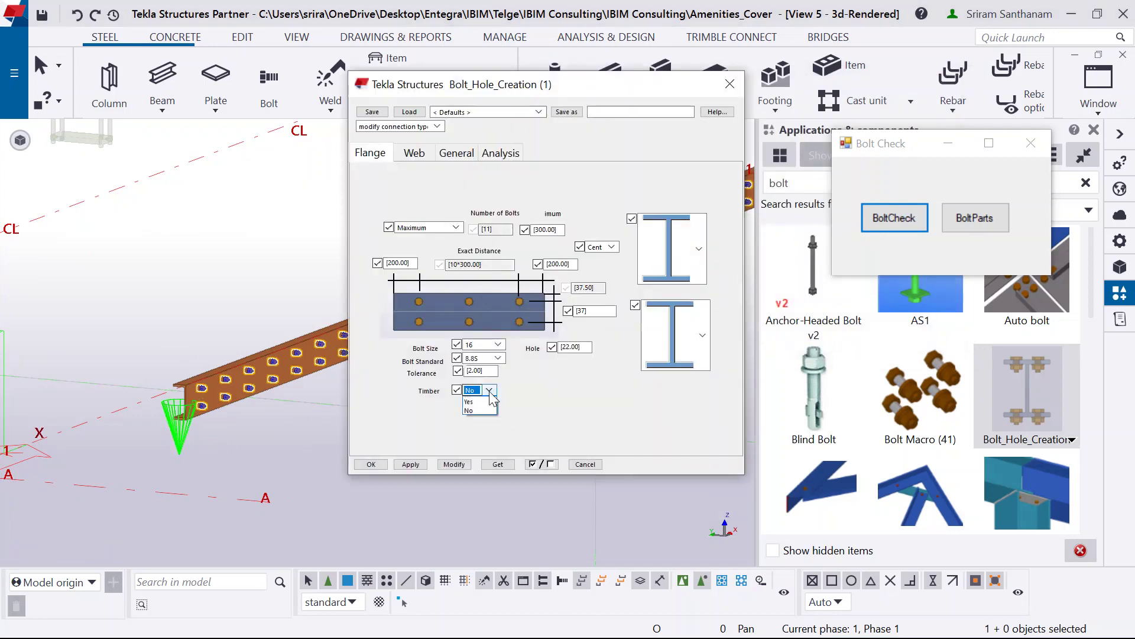
left_click(469, 401)
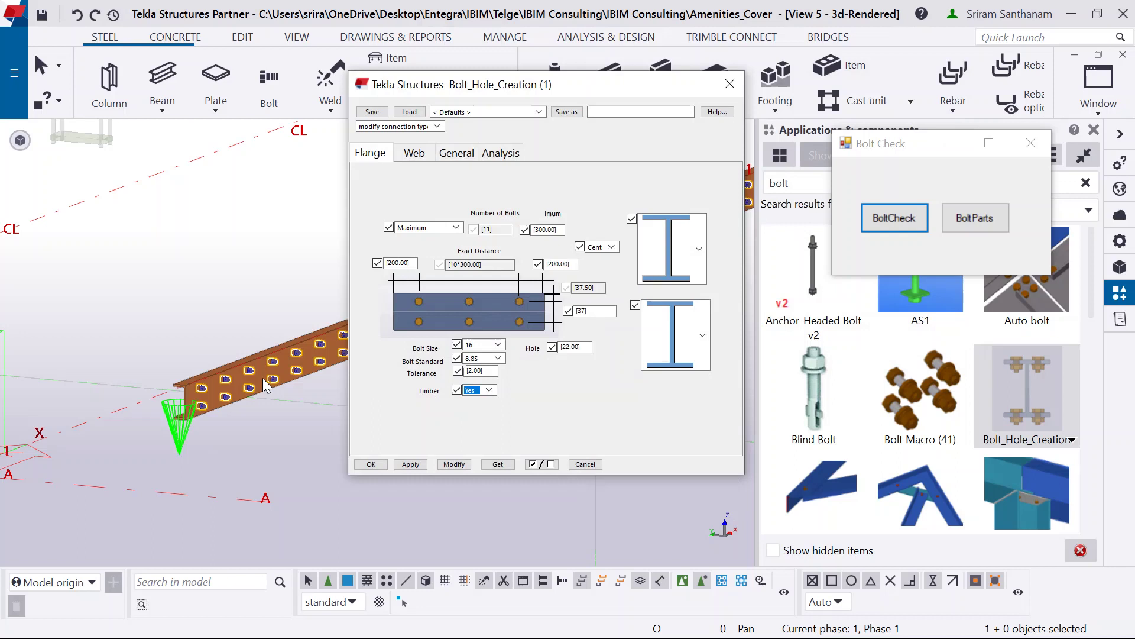
left_click(454, 464)
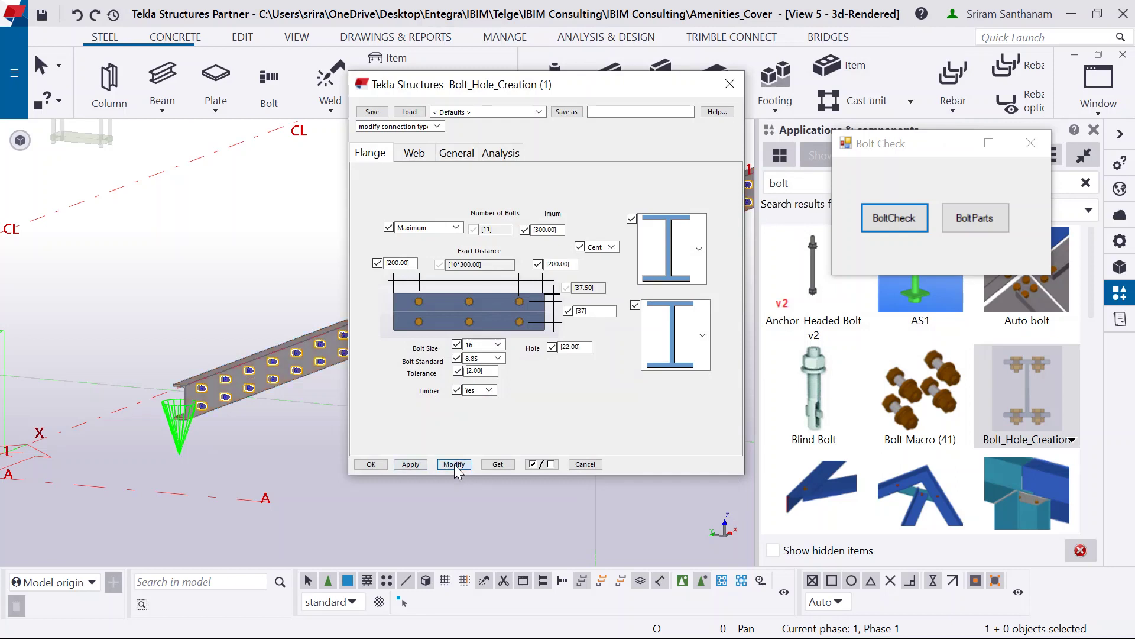
left_click(371, 464)
Step: Check that a sloping-beam bolt group's Bolt Comment reads Timber, then deselect it
left_click(370, 345)
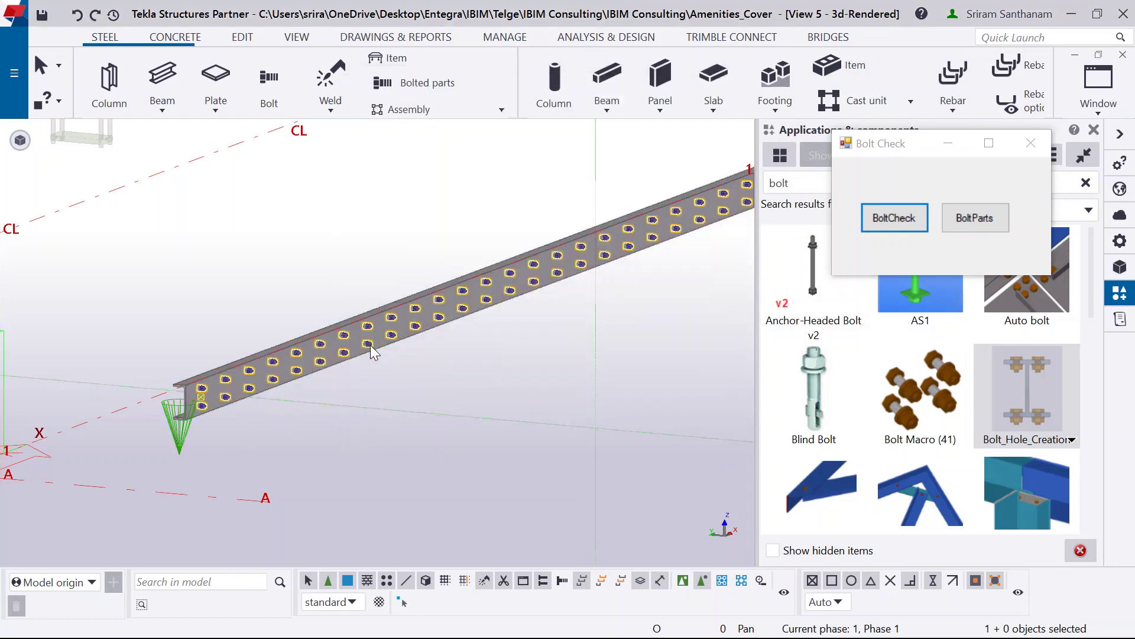
left_click(983, 519)
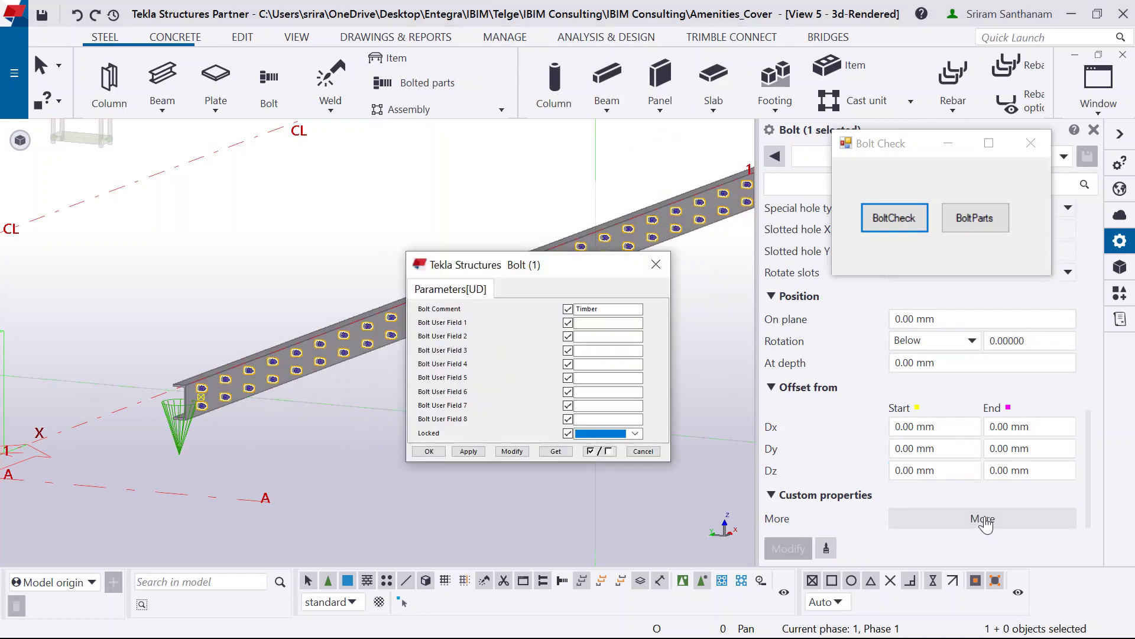
double_click(609, 309)
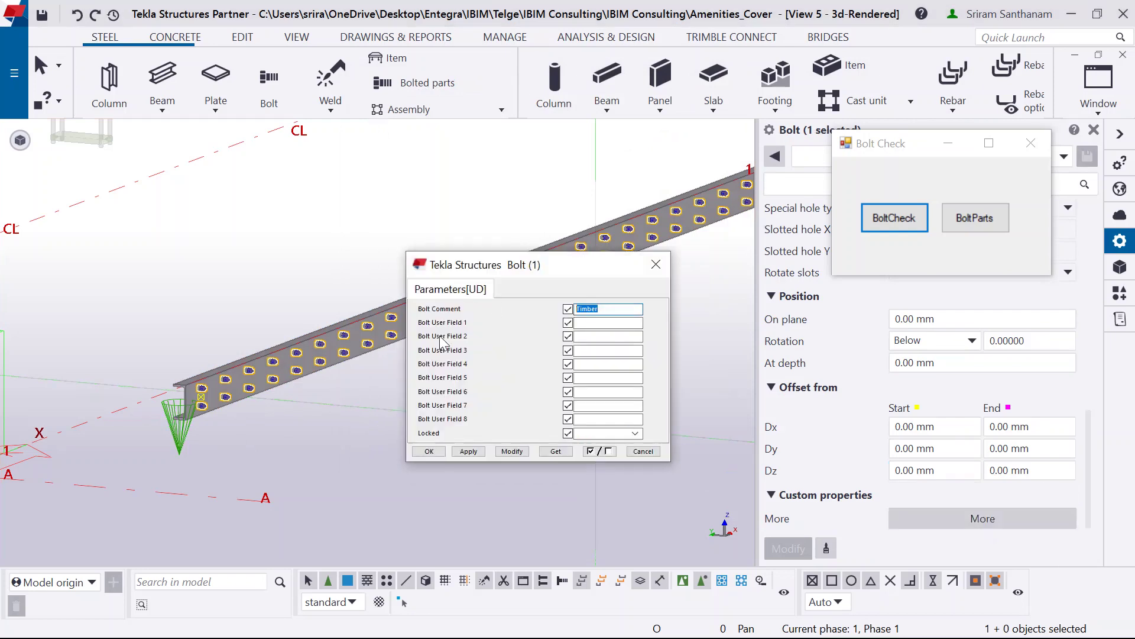
left_click(429, 451)
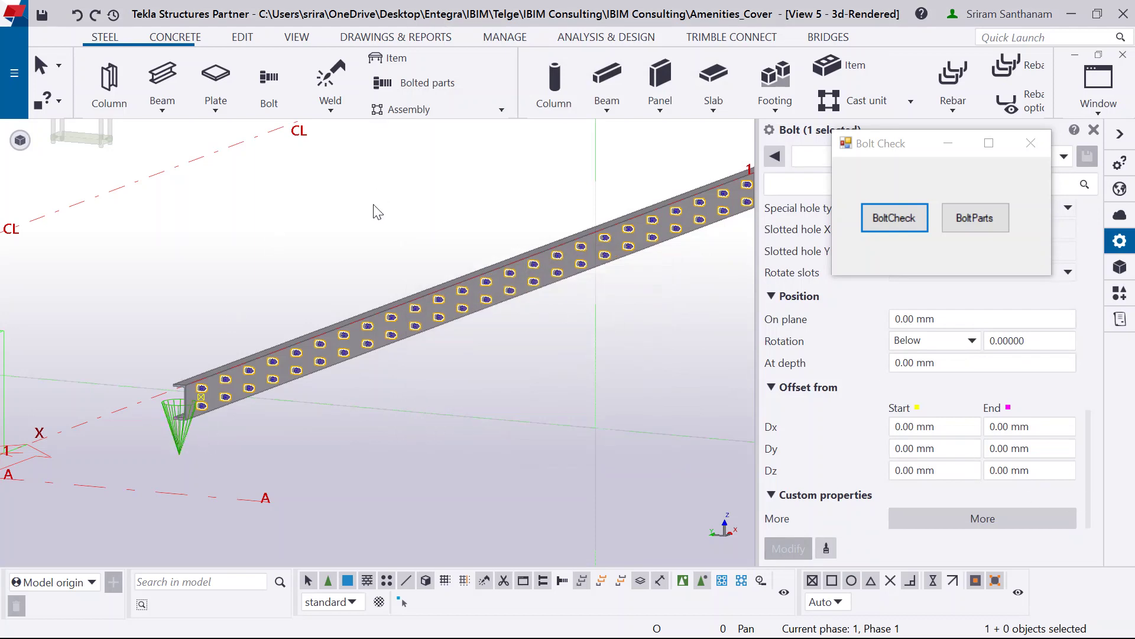
left_click(150, 430)
scroll(193, 443, "up", 3)
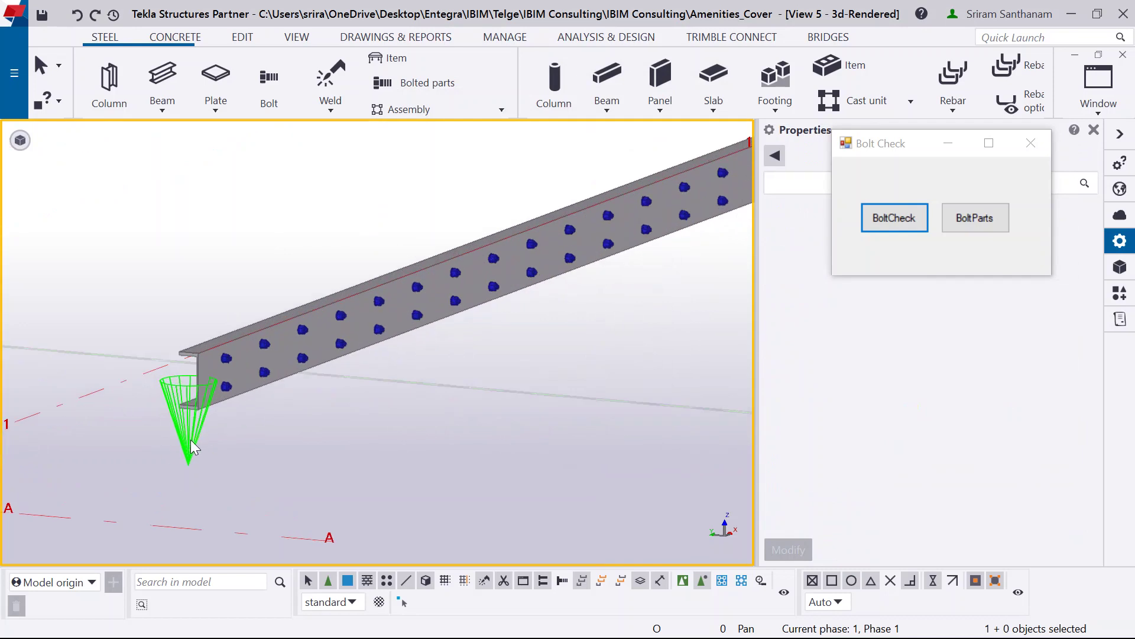
scroll(191, 439, "down", 2)
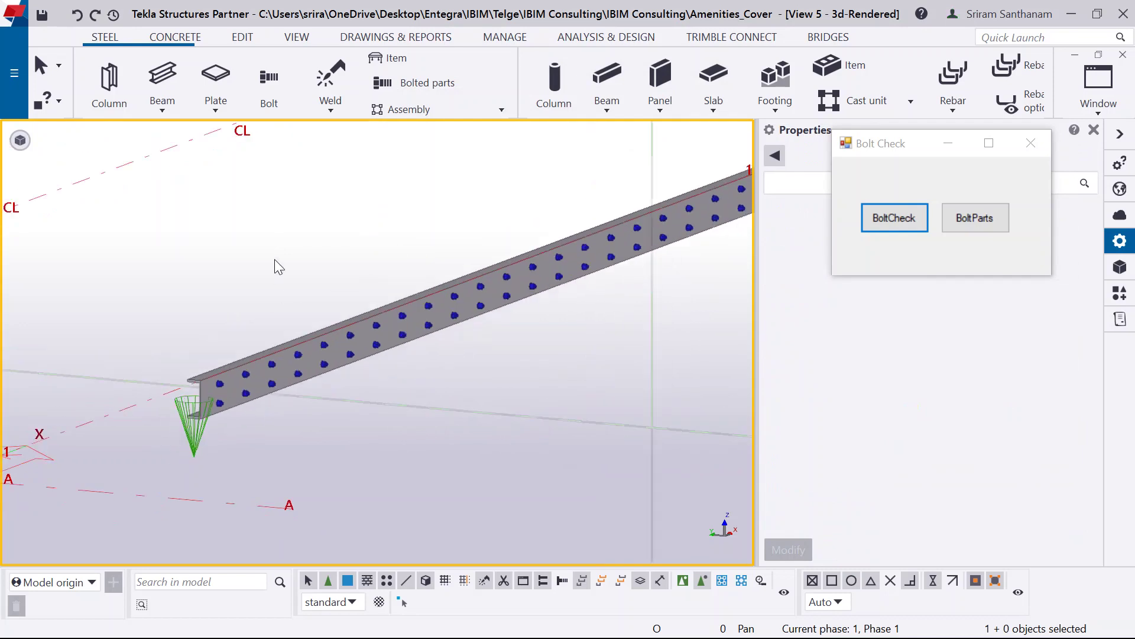
Step: Rerun BoltCheck, close its empty report, and redraw the model view
left_click(896, 219)
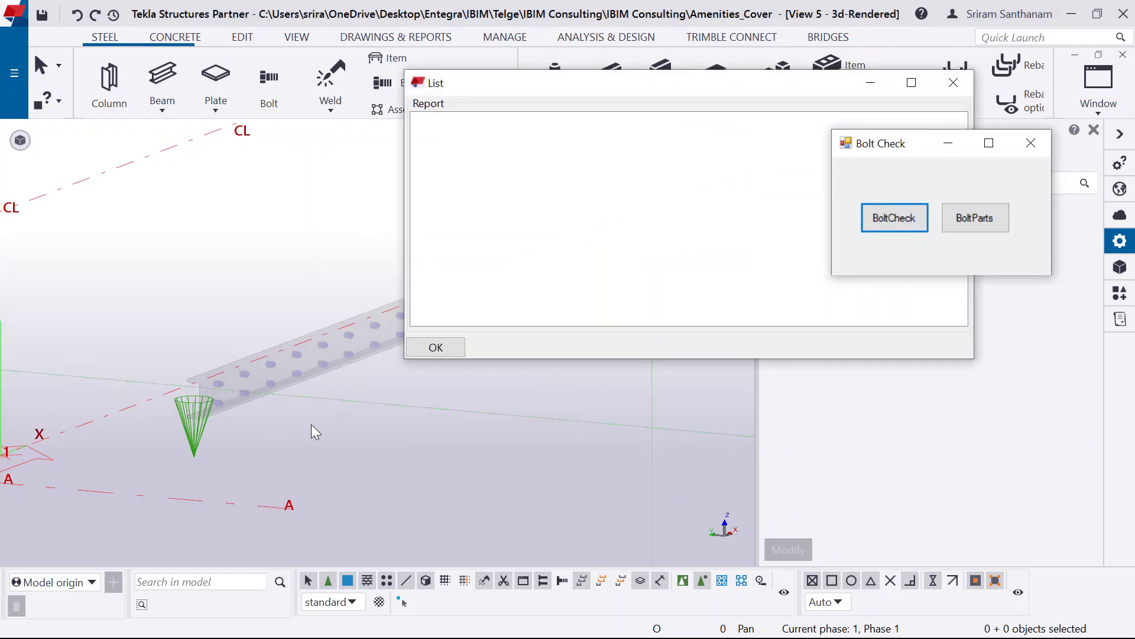
scroll(249, 506, "down", 3)
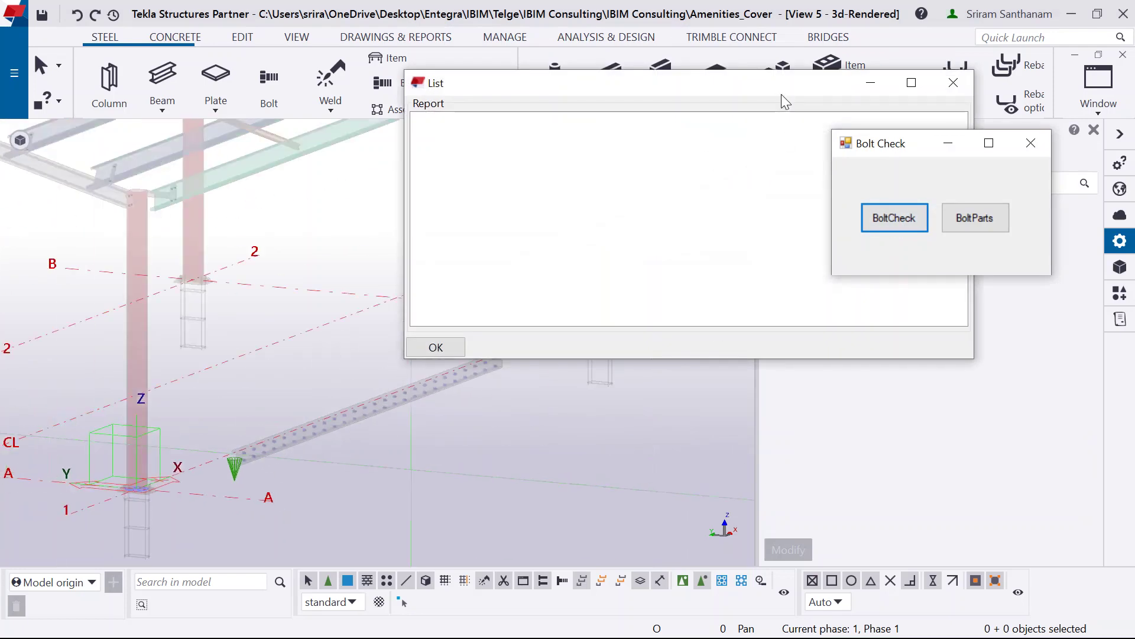
left_click_drag(782, 94, 451, 133)
left_click(633, 124)
right_click(640, 174)
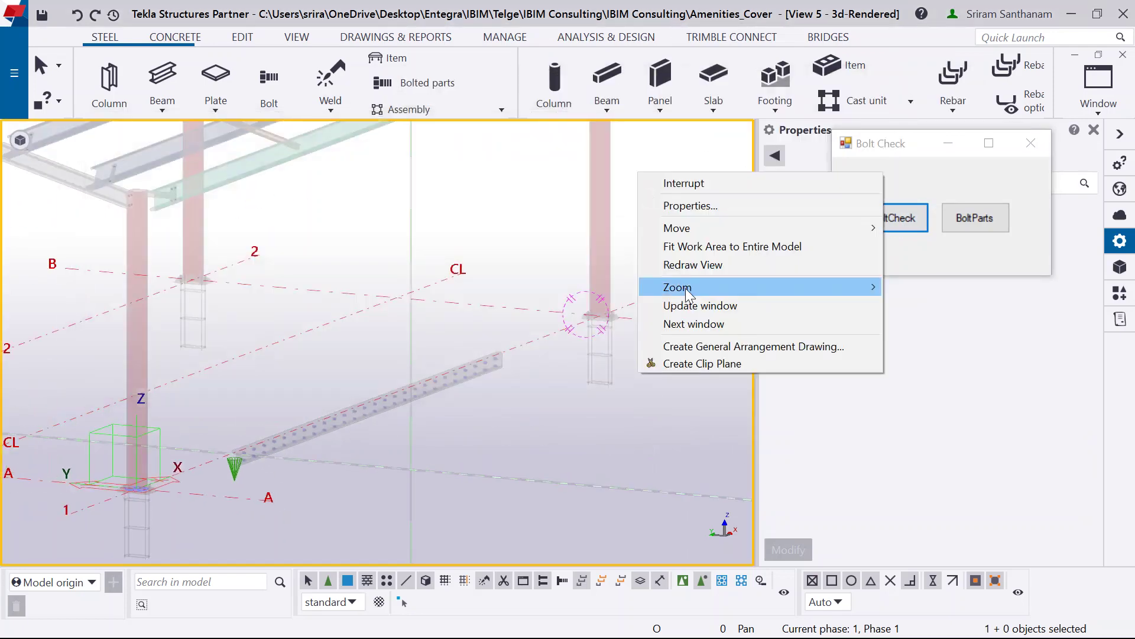
left_click(692, 265)
scroll(524, 414, "up", 5)
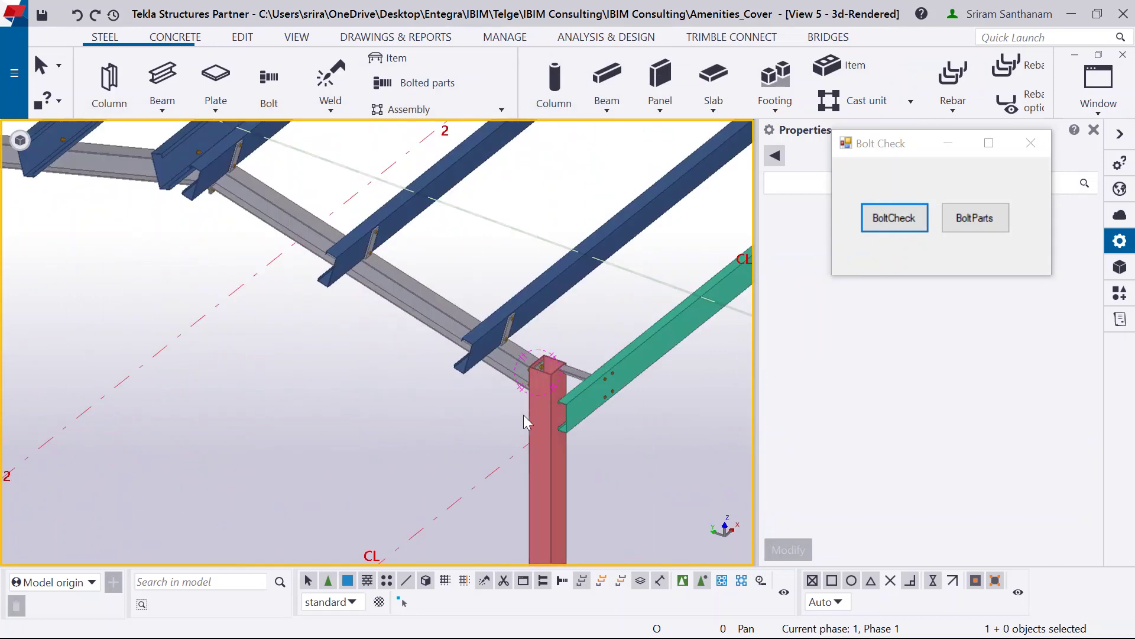
left_click(985, 227)
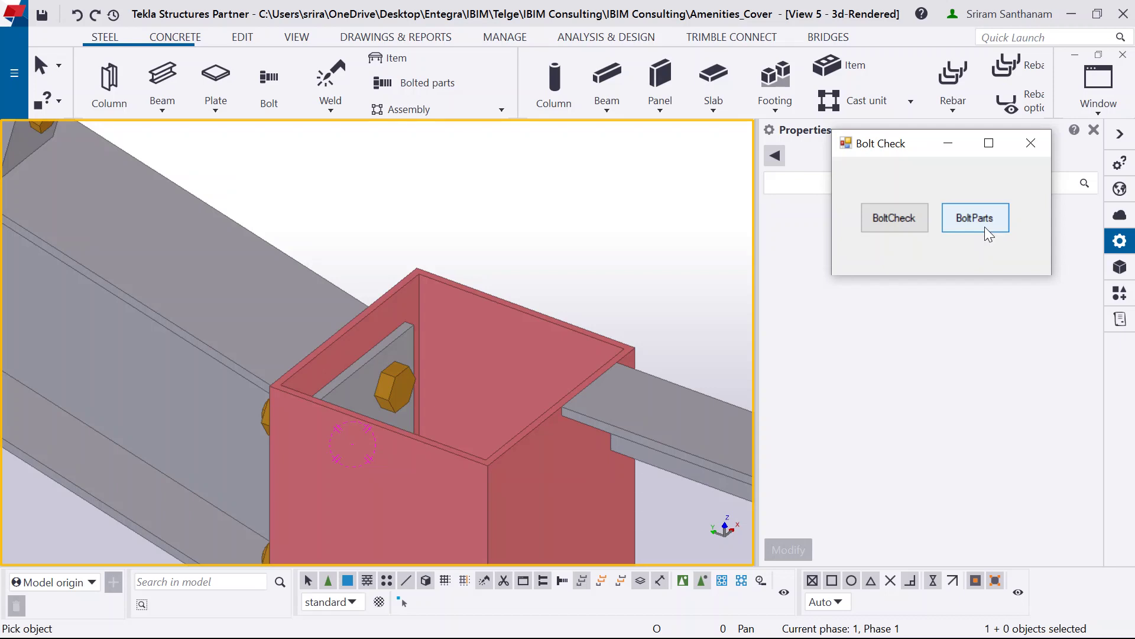
Step: Pick the column-top bolt, colouring the box column orange and its inner plate cyan, then orbit to inspect
left_click(985, 226)
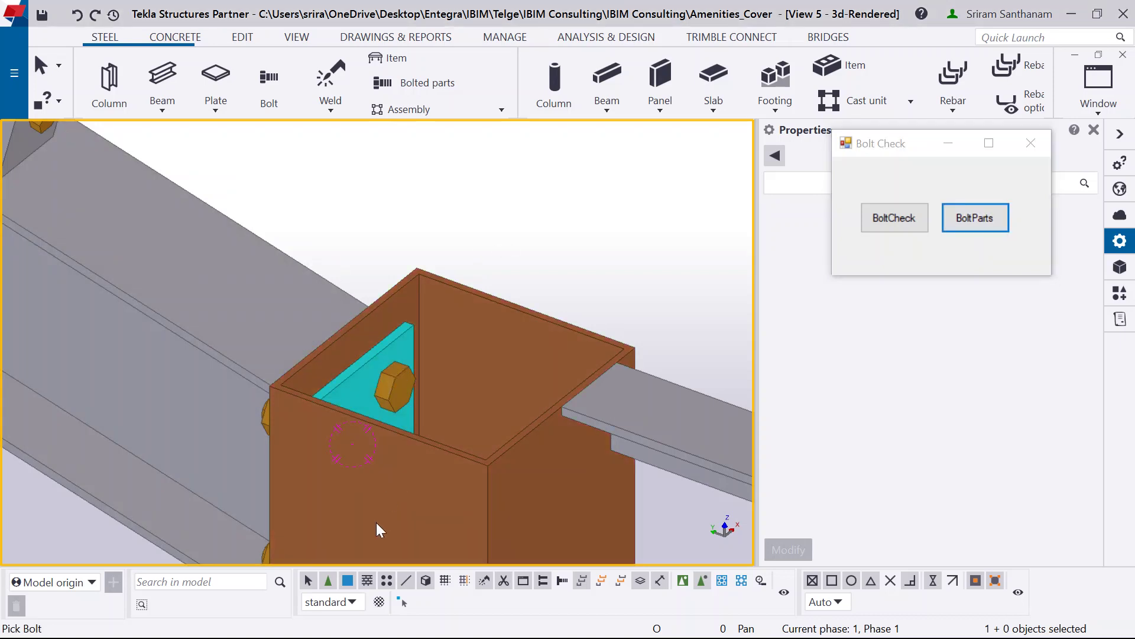
scroll(489, 231, "down", 2)
middle_click_drag(445, 381, 523, 355, "ctrl")
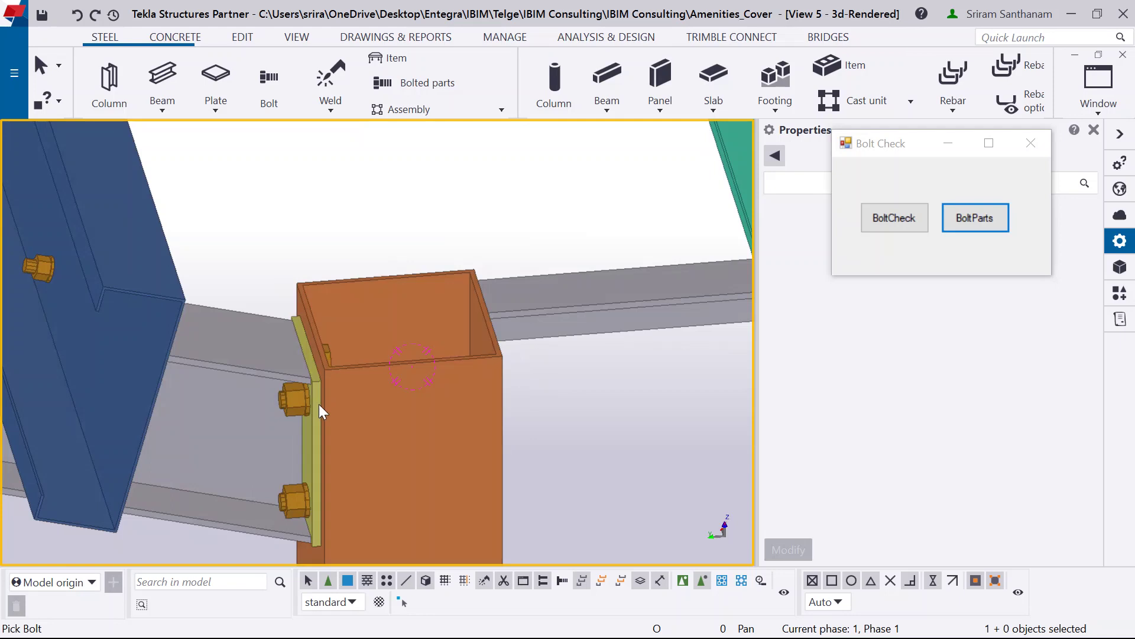
middle_click_drag(319, 403, 322, 349, "ctrl")
scroll(313, 358, "up", 5)
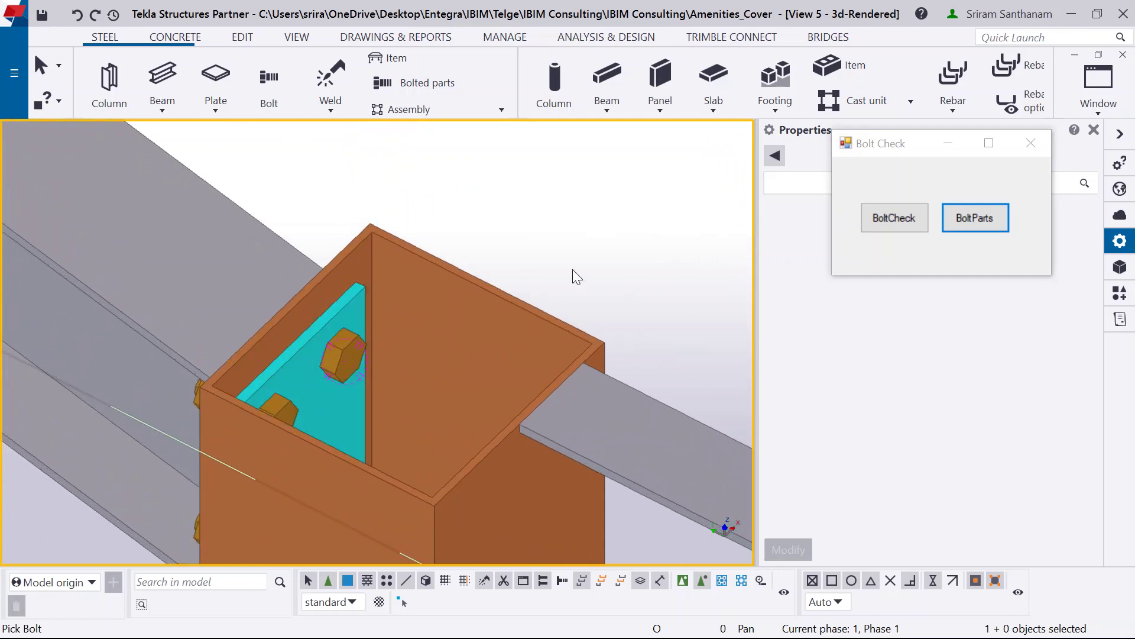
scroll(497, 408, "down", 8)
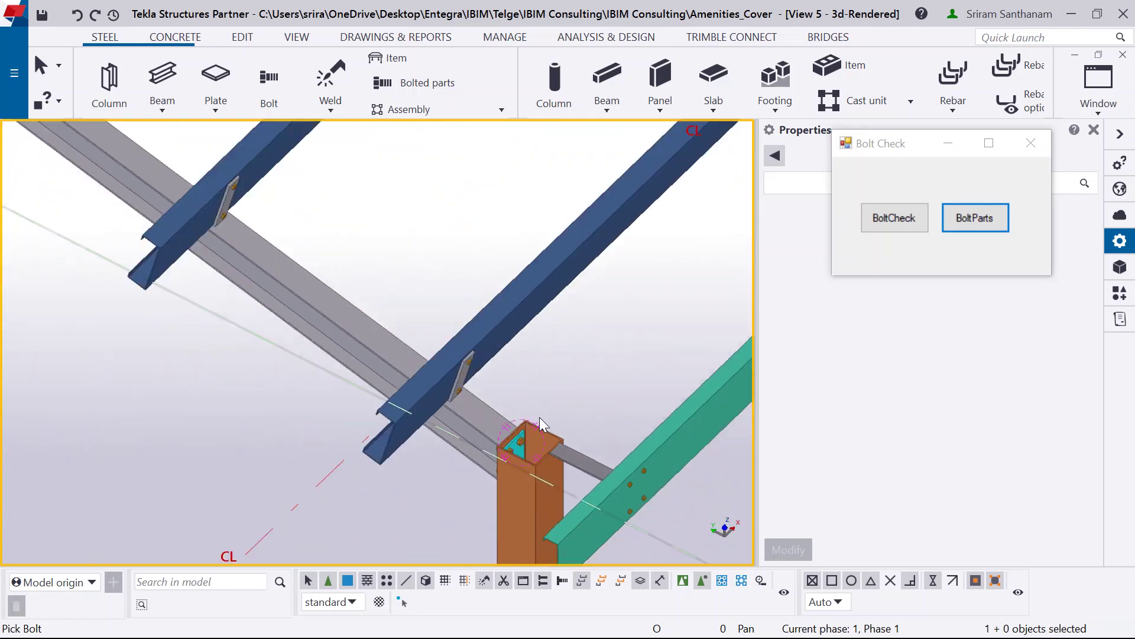
Step: Pick a purlin bolt, colouring the purlin orange and its cleat plate yellow, and orbit around the canopy
left_click(966, 223)
scroll(227, 195, "up", 10)
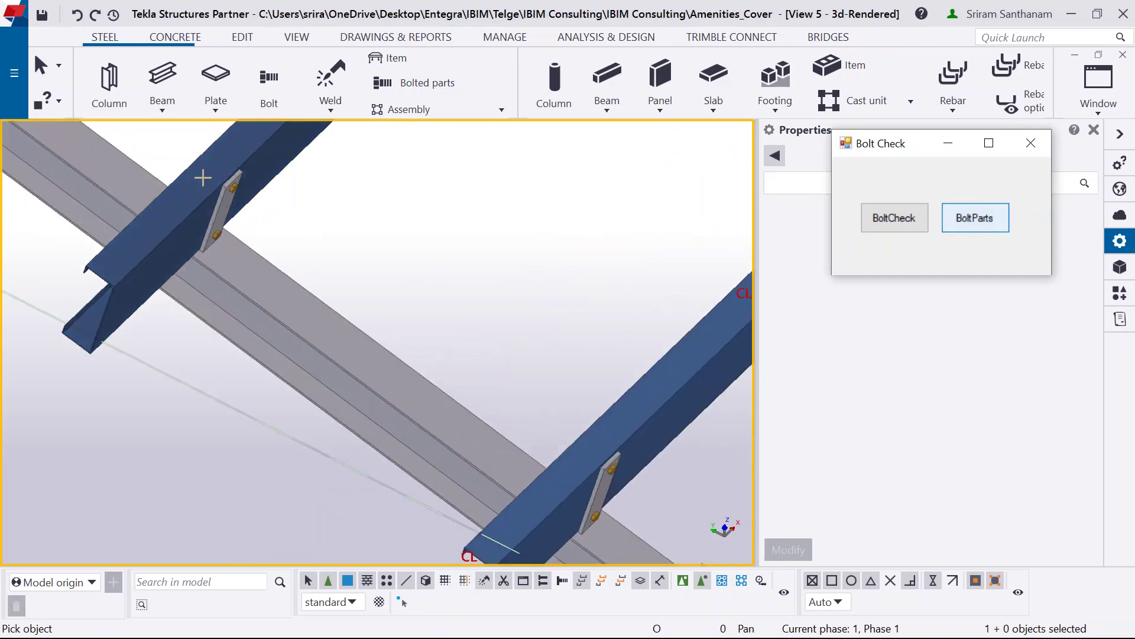
left_click(232, 192)
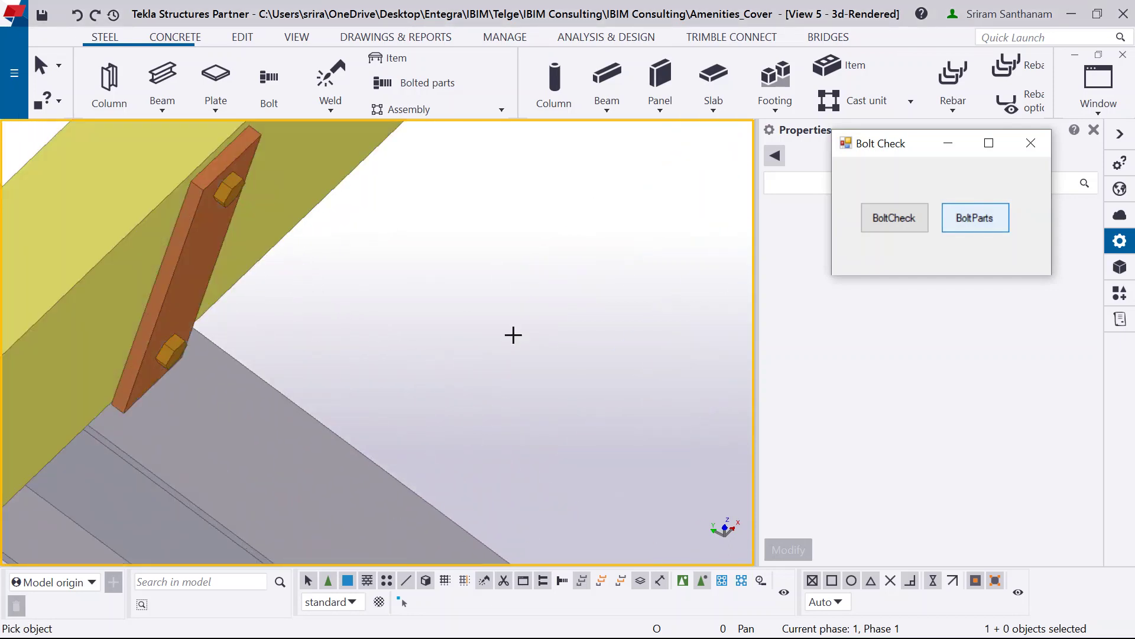
scroll(577, 346, "down", 6)
scroll(446, 274, "up", 4)
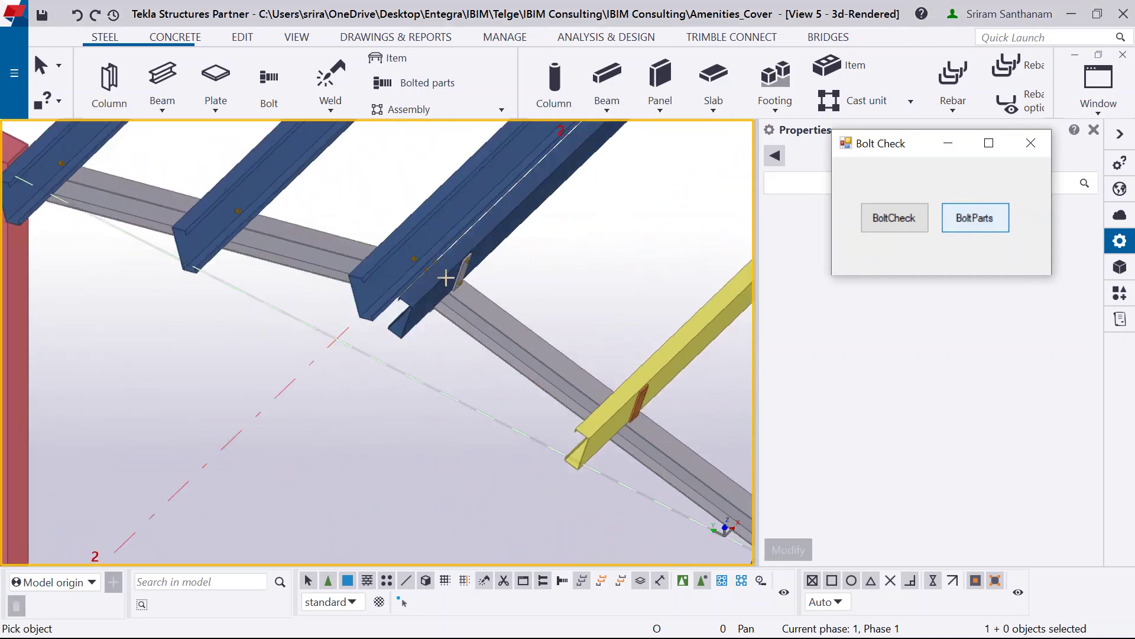
scroll(425, 275, "up", 5)
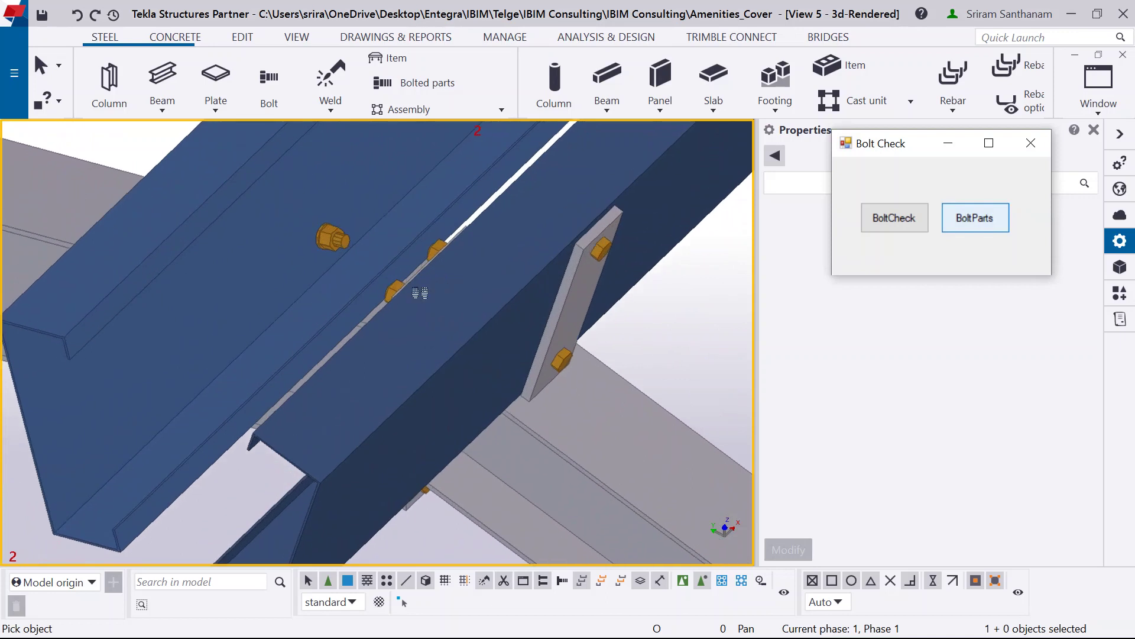
middle_click_drag(420, 292, 613, 241, "ctrl")
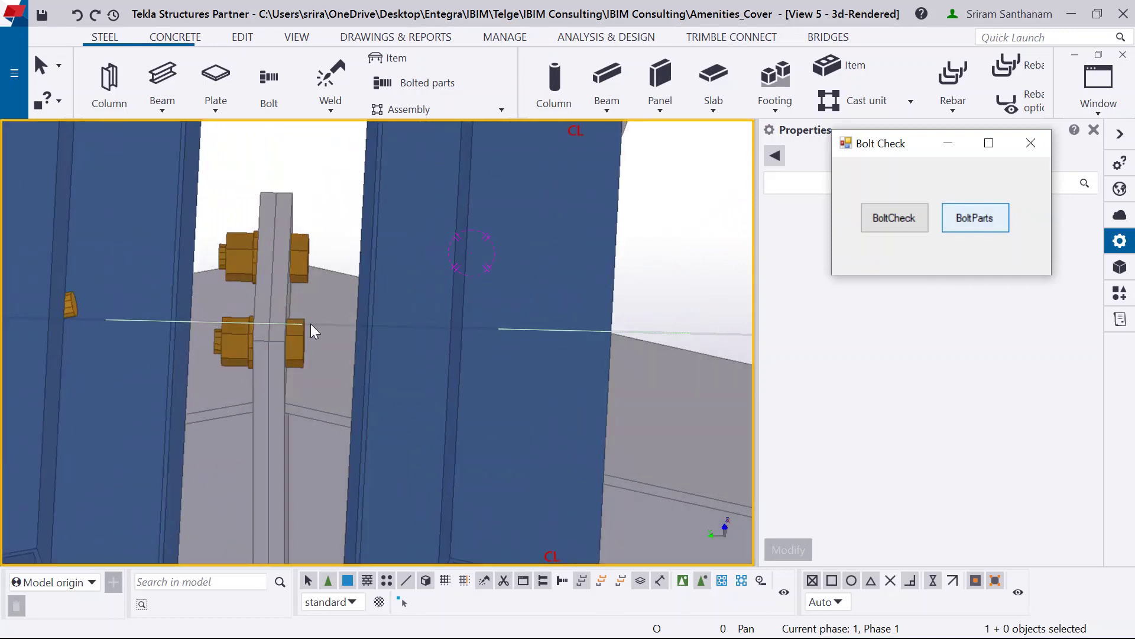
scroll(454, 233, "down", 10)
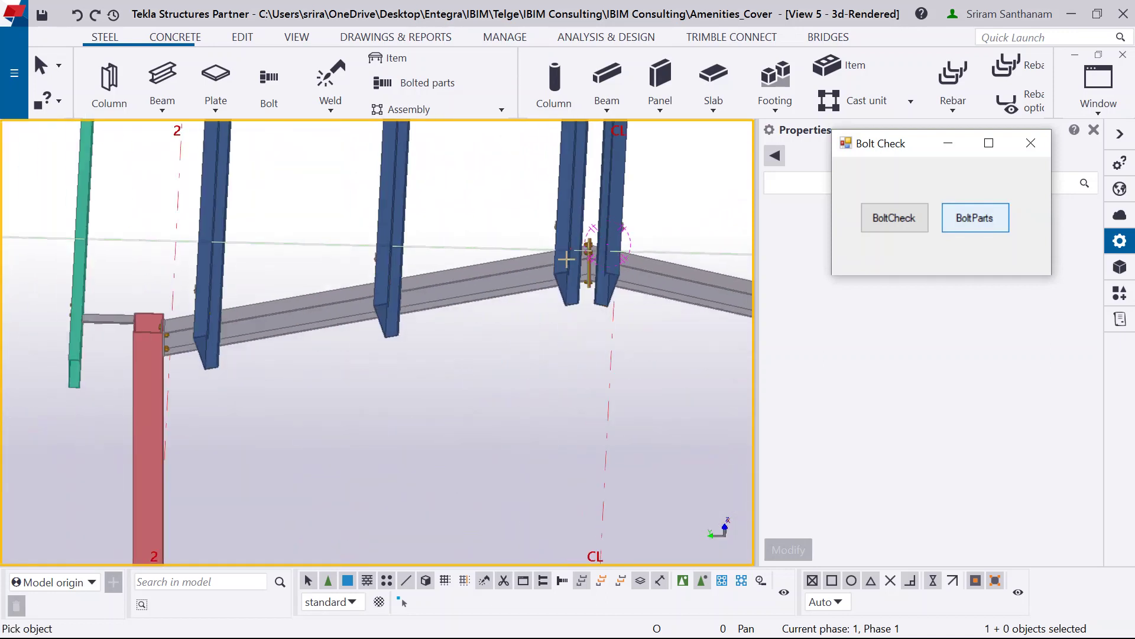
middle_click_drag(566, 259, 214, 270, "ctrl")
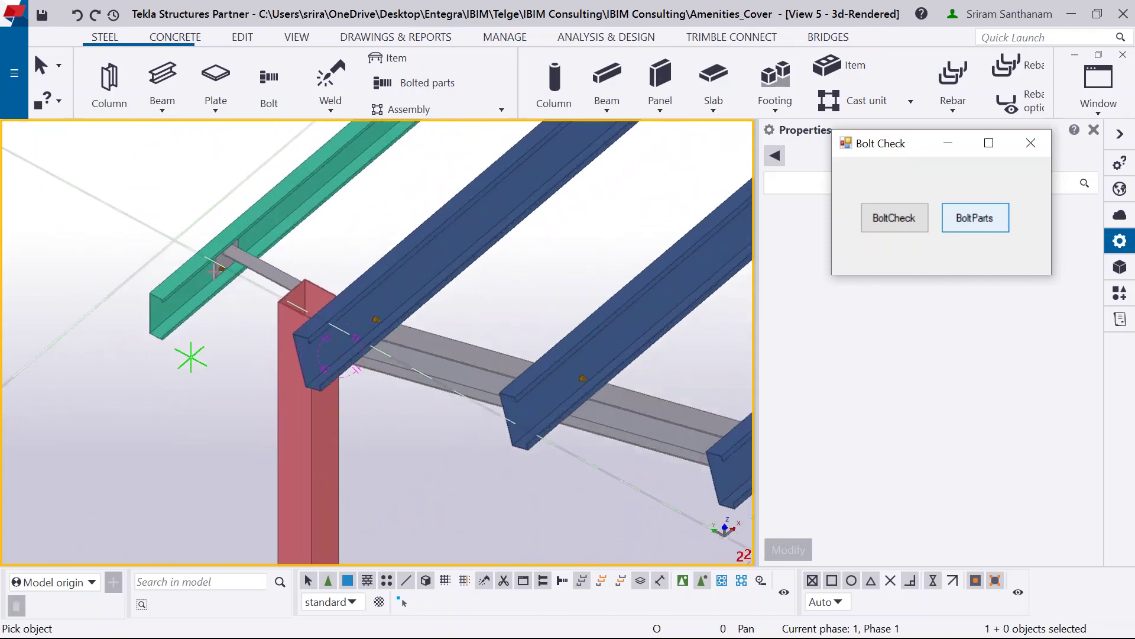
middle_click_drag(311, 375, 261, 246, "ctrl")
scroll(376, 349, "up", 3)
scroll(274, 239, "up", 3)
Step: Restart Bolt Parts for another bolt and zoom out over the canopy
left_click(995, 224)
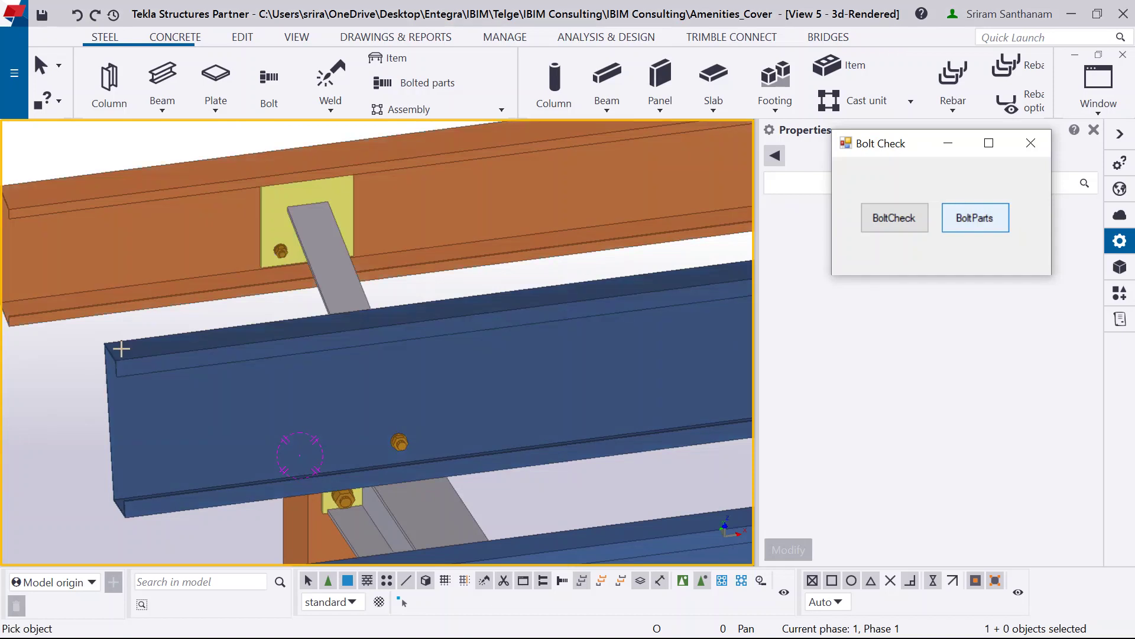
scroll(139, 383, "down", 2)
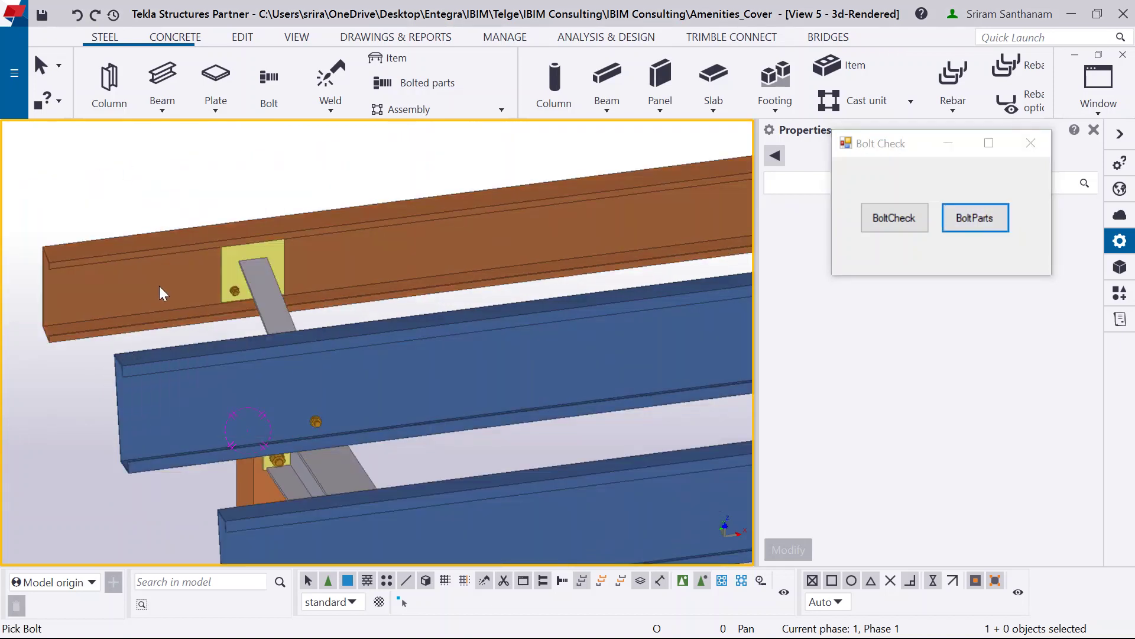
scroll(142, 307, "down", 3)
scroll(136, 311, "down", 6)
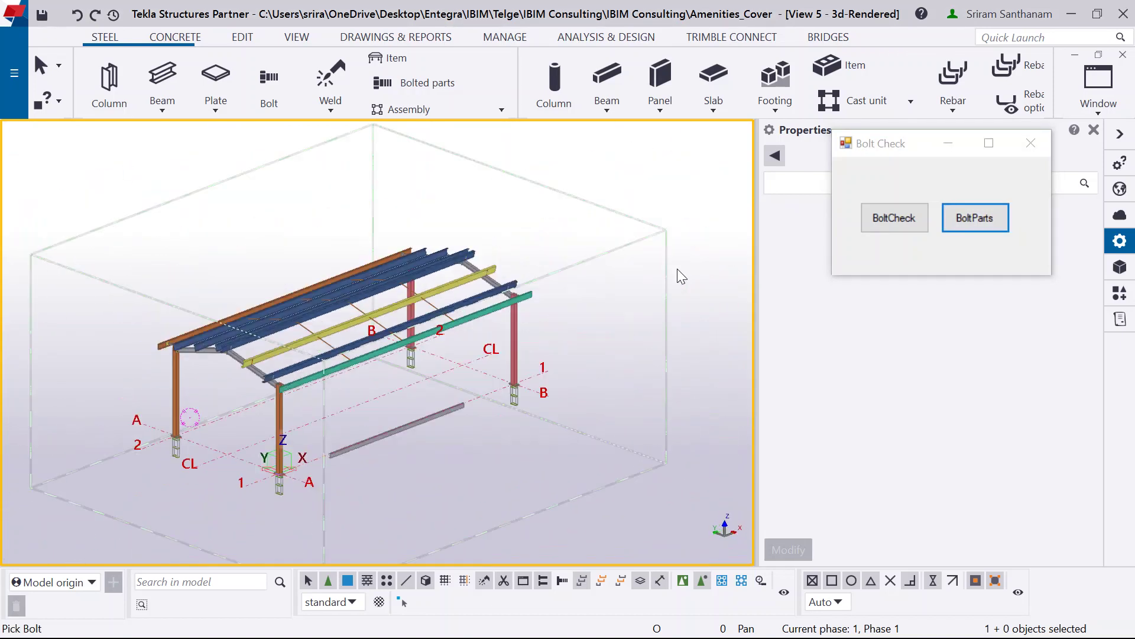